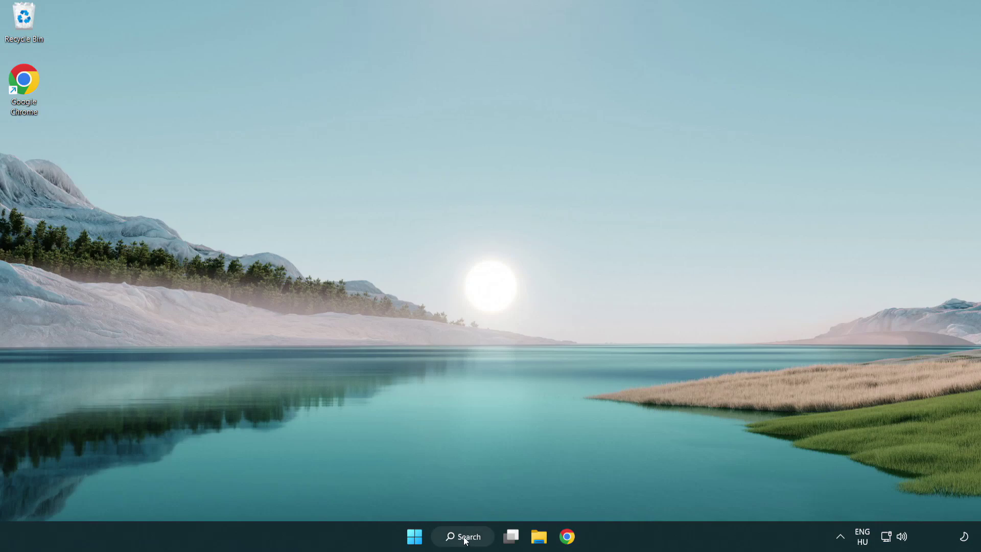
Search Windows for 'device manager' and open Device Manager from the results.
{"action": "left_click", "coordinate": [468, 541]}
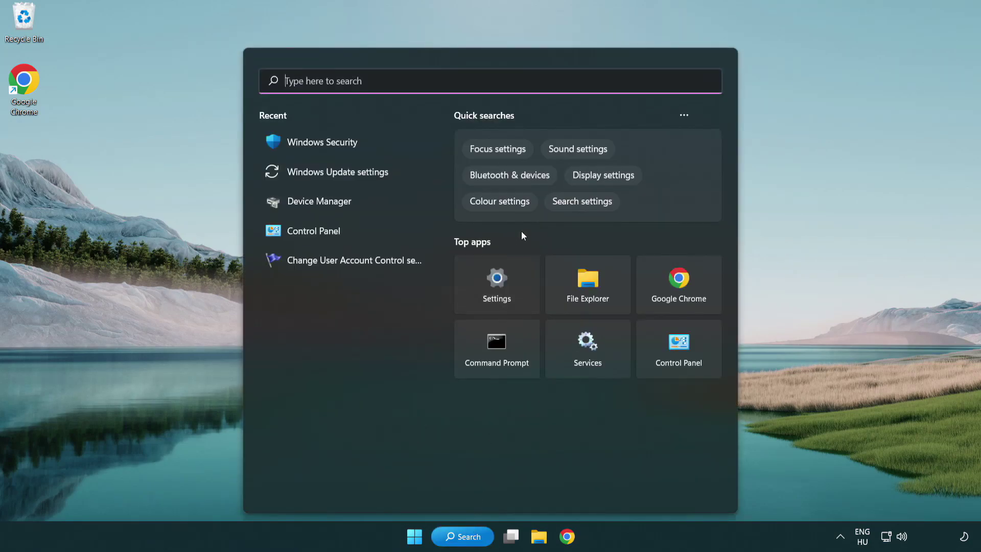
{"action": "type", "text": "device manager"}
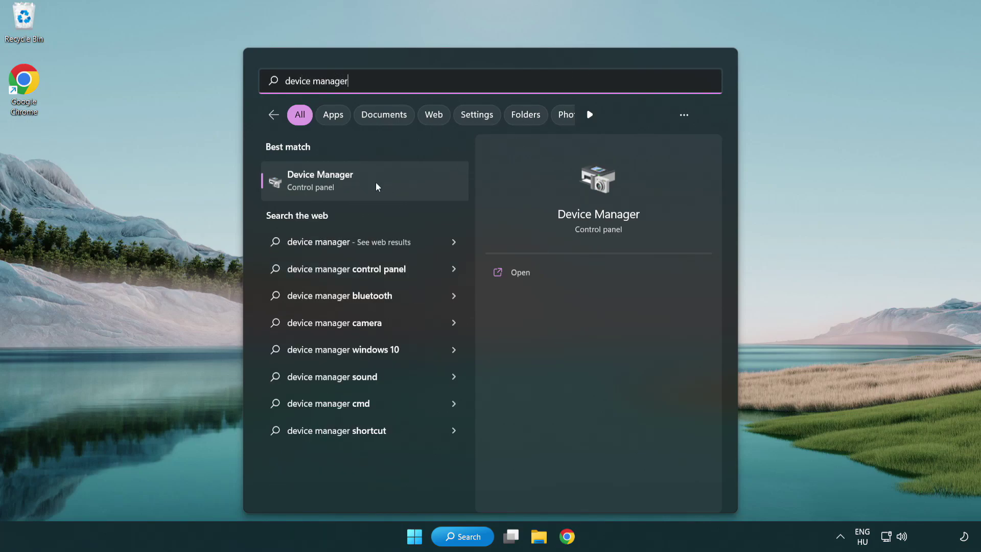
{"action": "left_click", "coordinate": [393, 188]}
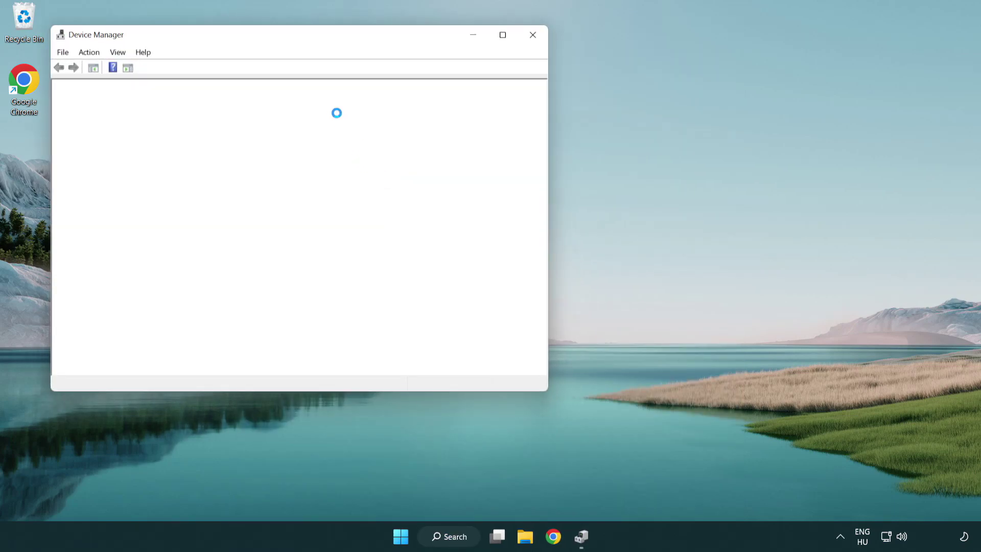
Expand Display adapters and start a driver update for the VMware SVGA 3D adapter.
{"action": "left_click_drag", "start_coordinate": [269, 39], "coordinate": [432, 99]}
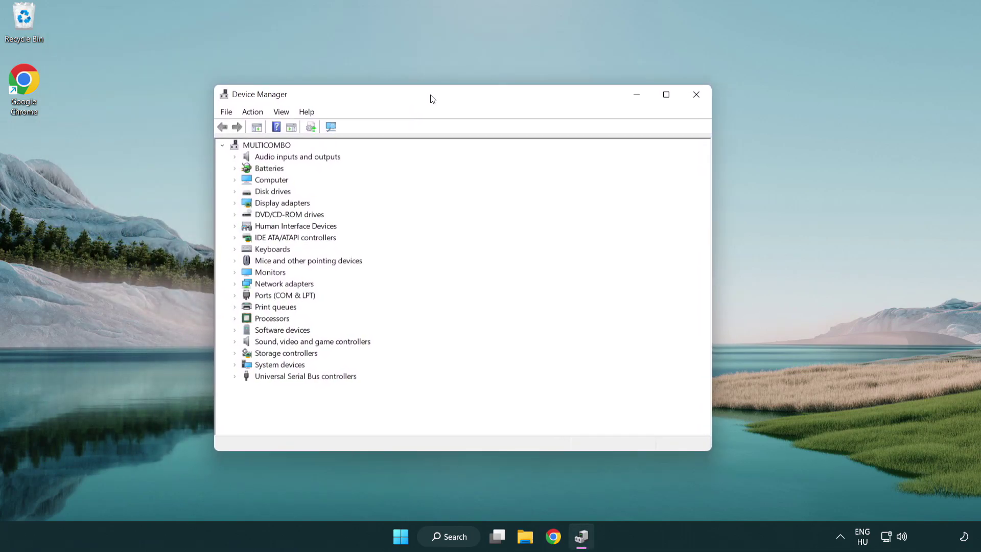
{"action": "left_click", "coordinate": [268, 204]}
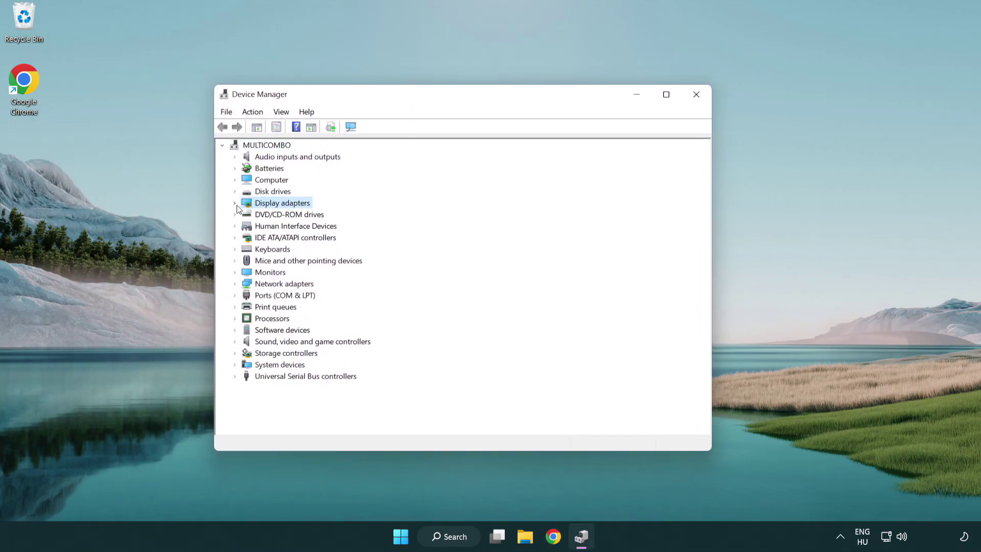
{"action": "left_click", "coordinate": [235, 204]}
{"action": "left_click", "coordinate": [284, 218]}
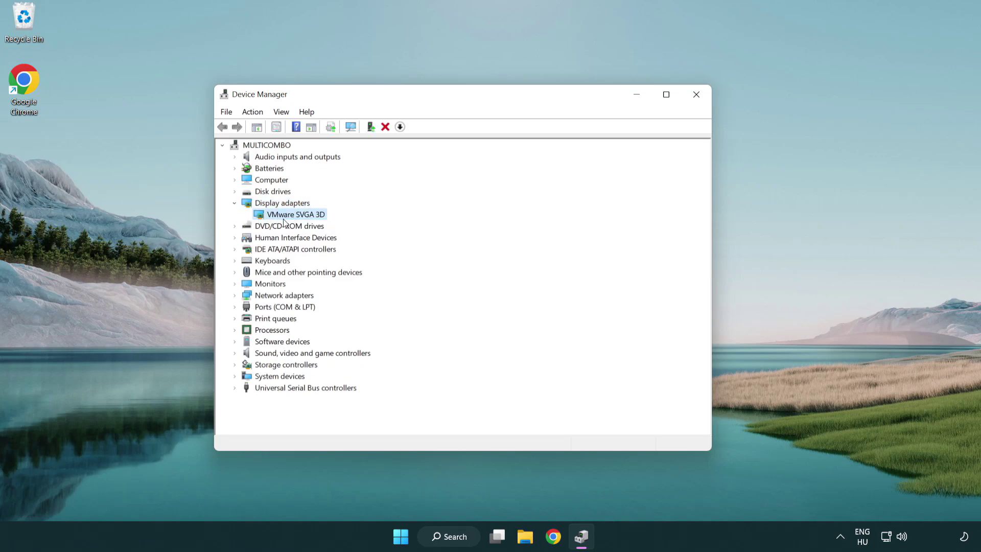
{"action": "right_click", "coordinate": [290, 216]}
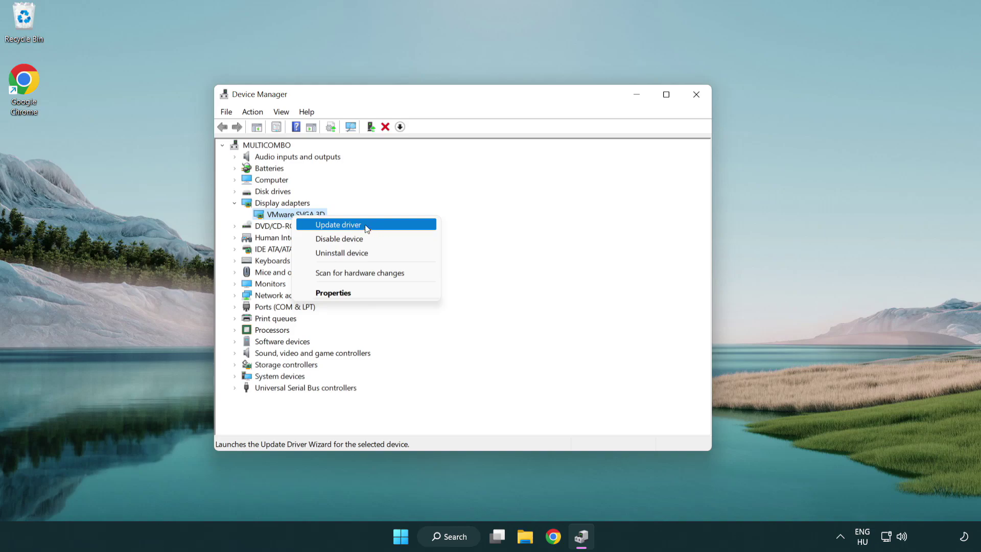
{"action": "left_click", "coordinate": [386, 224]}
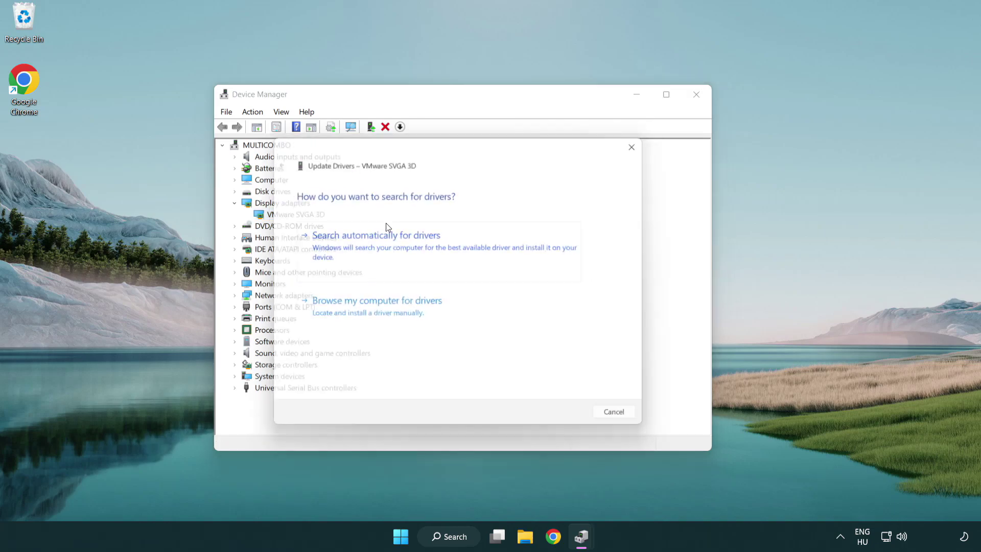
Search automatically for drivers, confirm the best one is installed, and close Device Manager.
{"action": "left_click_drag", "start_coordinate": [407, 151], "coordinate": [426, 145]}
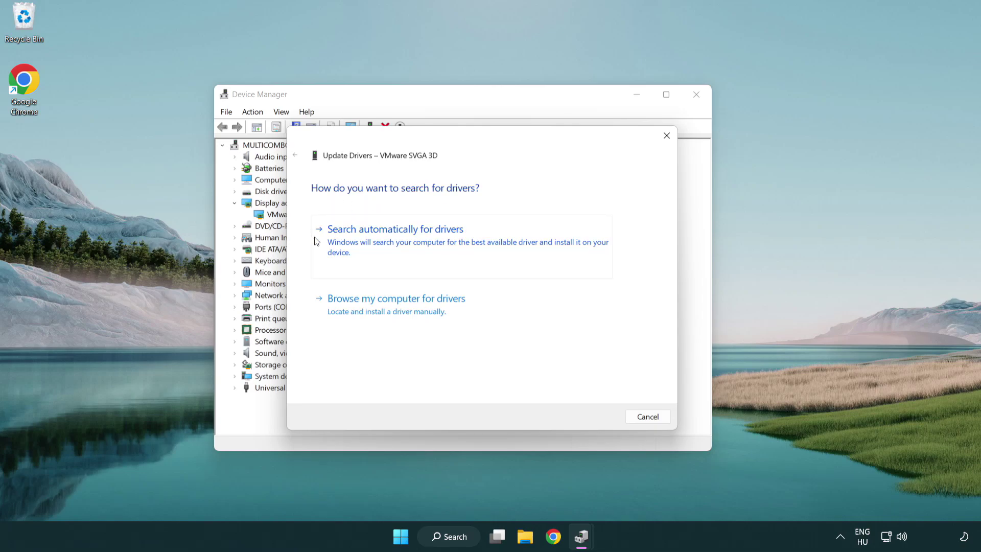
{"action": "left_click", "coordinate": [430, 237]}
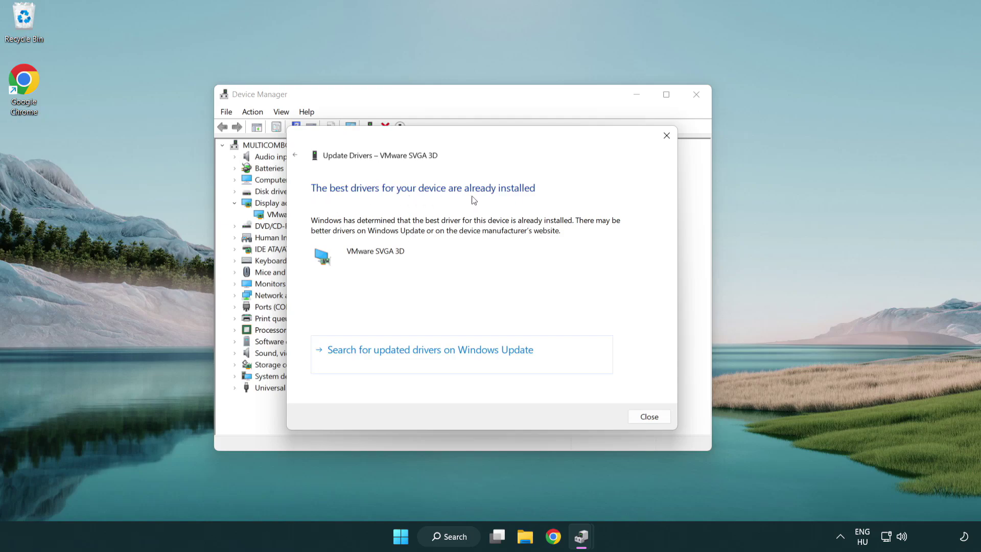
{"action": "left_click", "coordinate": [650, 417]}
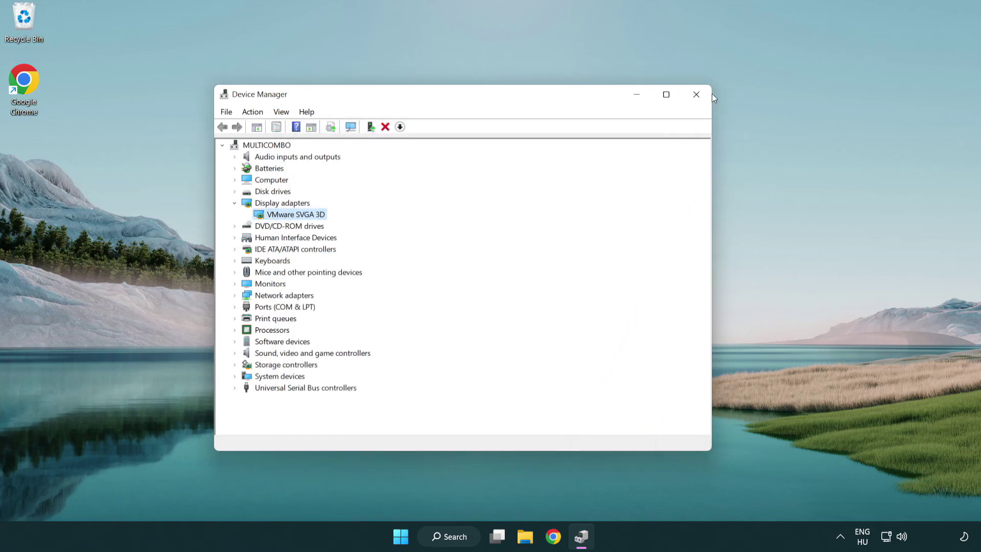
{"action": "left_click", "coordinate": [697, 96]}
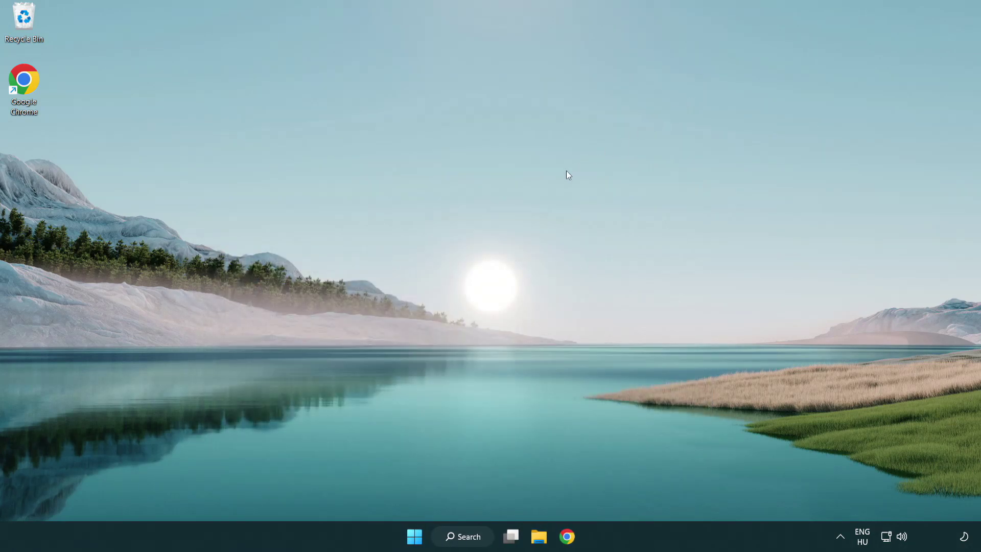
Search 'update', run Check for updates in Windows Update, then close Settings once up to date.
{"action": "left_click", "coordinate": [468, 536]}
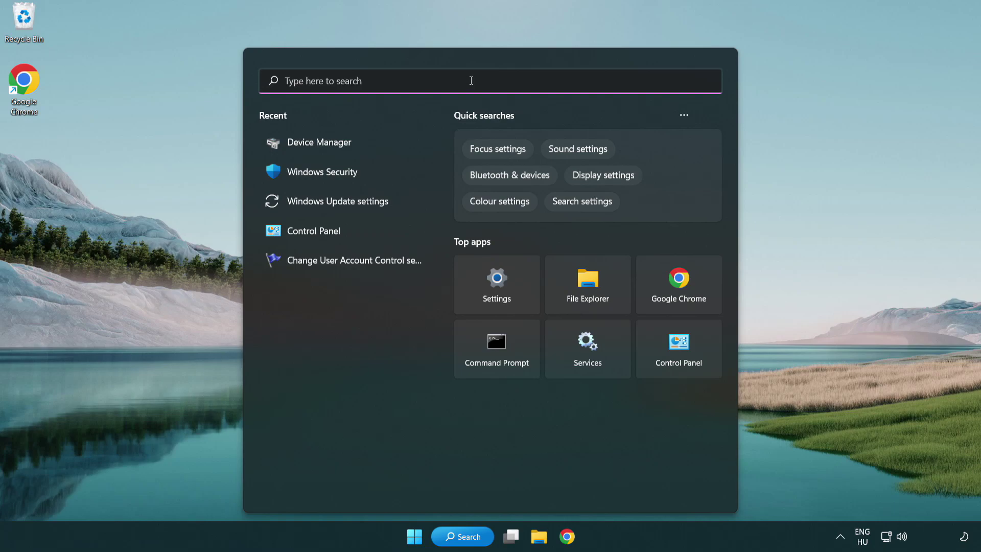
{"action": "type", "text": "update"}
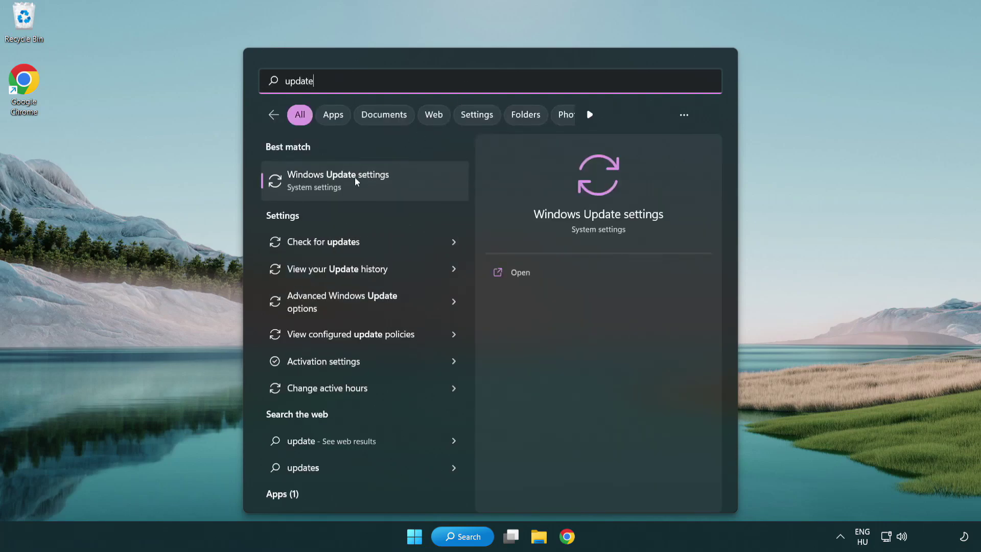
{"action": "left_click", "coordinate": [383, 186]}
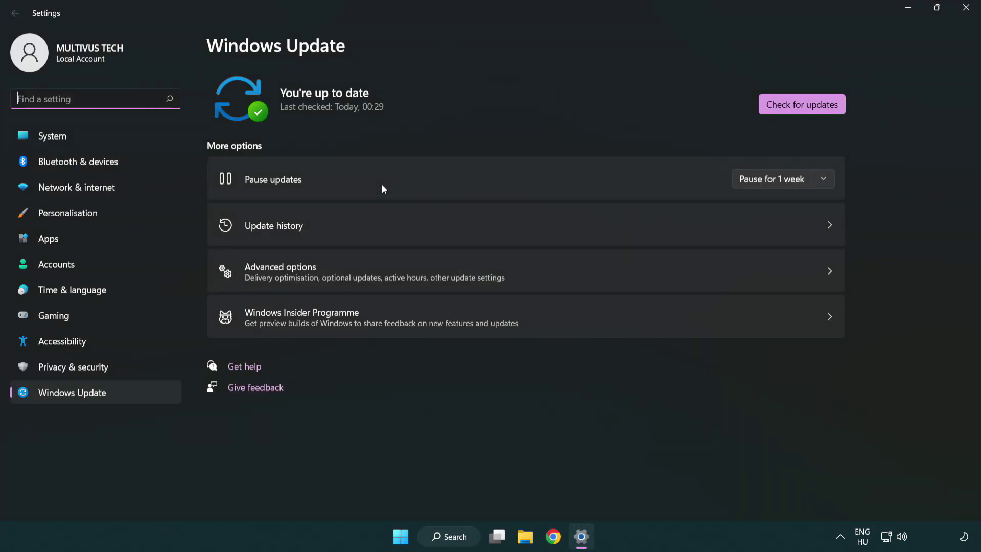
{"action": "left_click", "coordinate": [821, 110]}
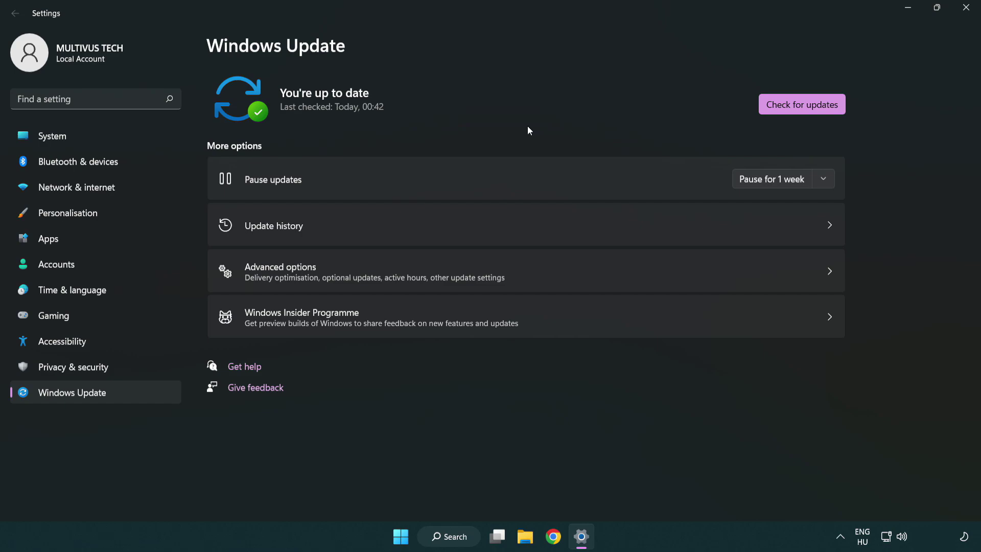
{"action": "left_click", "coordinate": [965, 8]}
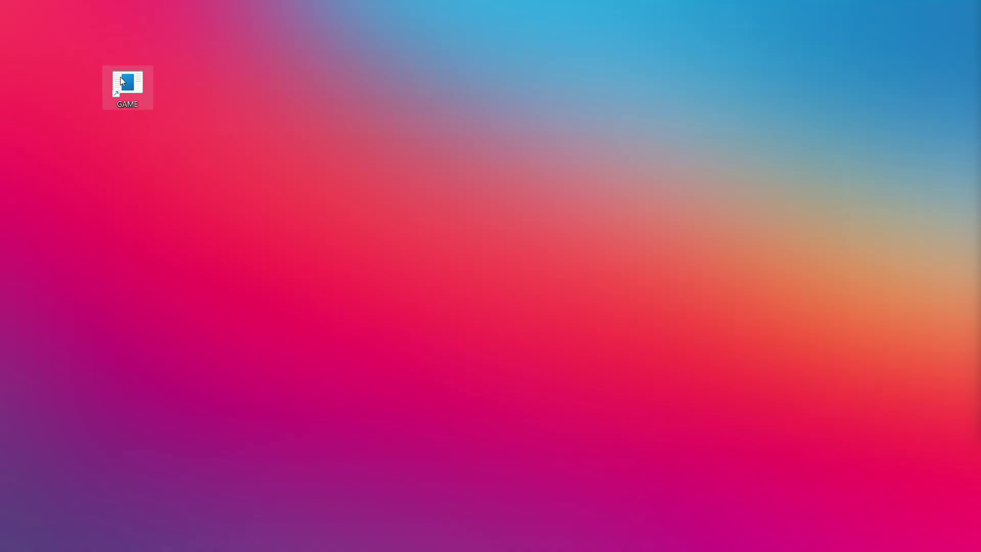
Set the GAME shortcut's compatibility mode to Windows 8 and apply it.
{"action": "right_click", "coordinate": [130, 81]}
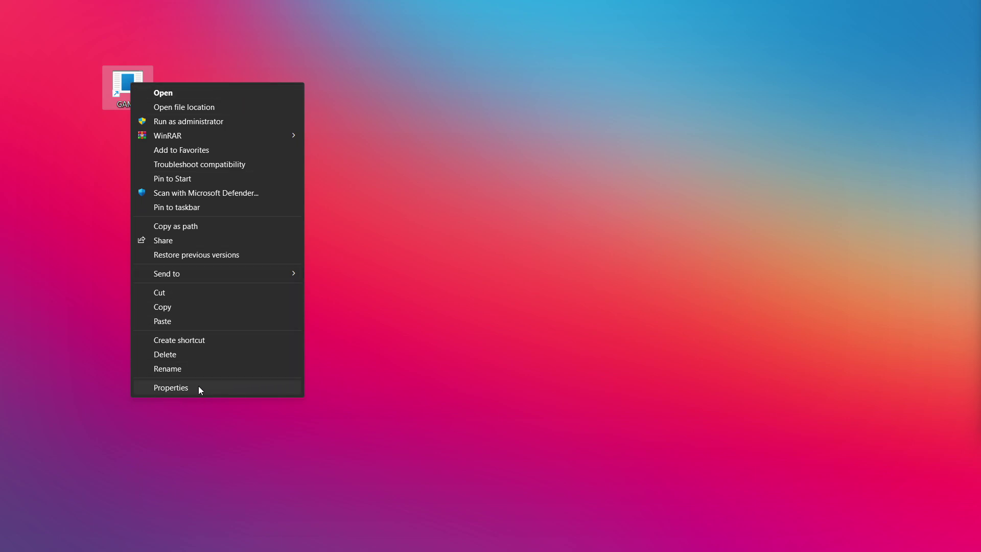
{"action": "left_click", "coordinate": [257, 387]}
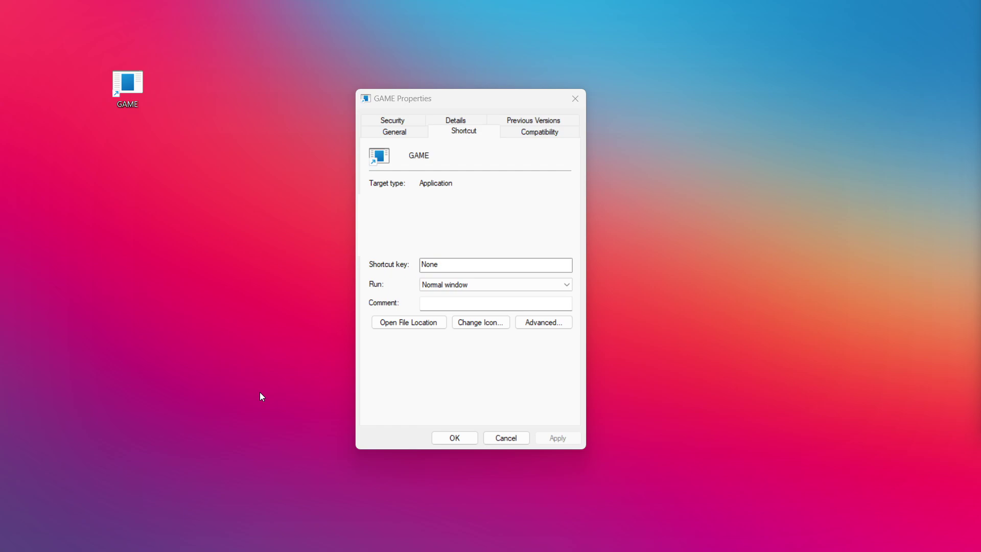
{"action": "left_click", "coordinate": [553, 136]}
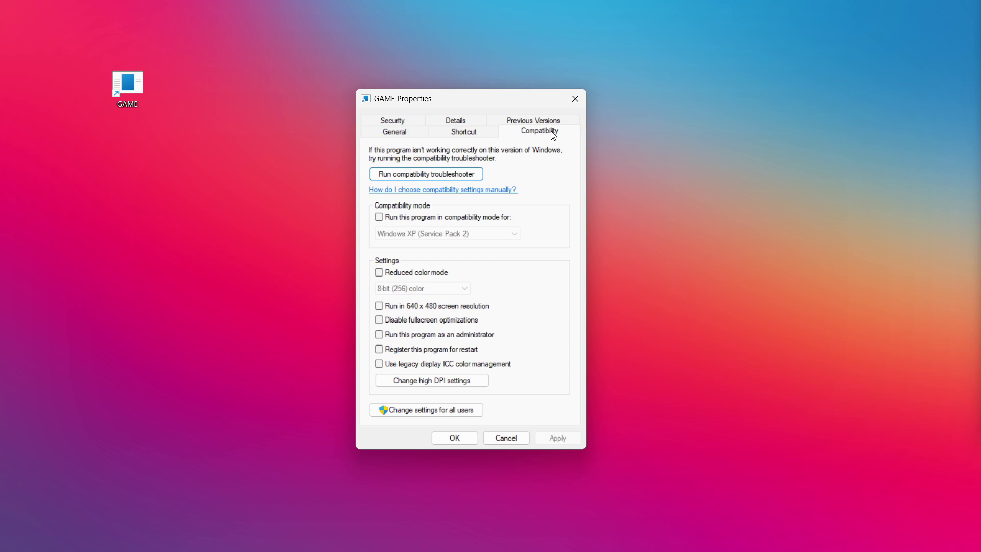
{"action": "left_click", "coordinate": [444, 220]}
{"action": "left_click", "coordinate": [448, 235]}
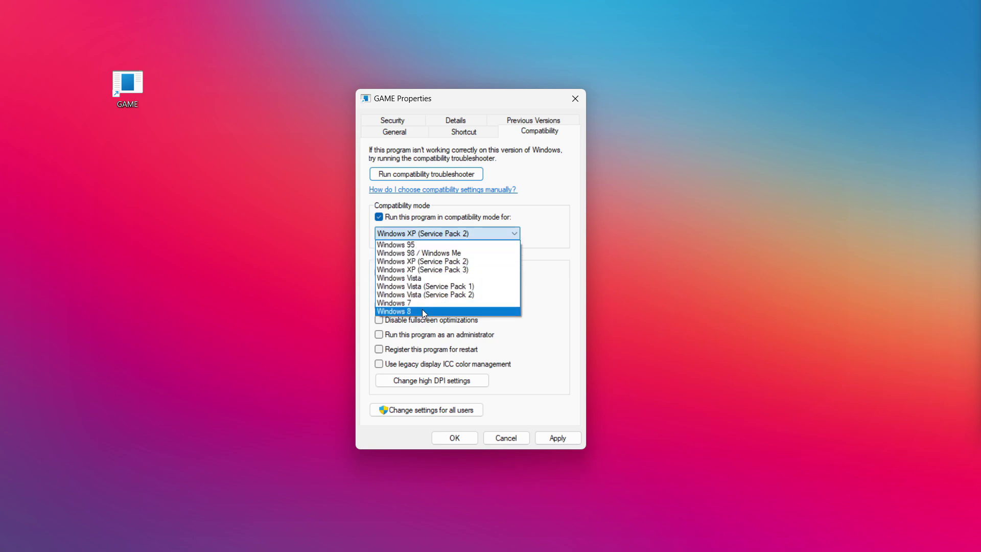
{"action": "left_click", "coordinate": [422, 311]}
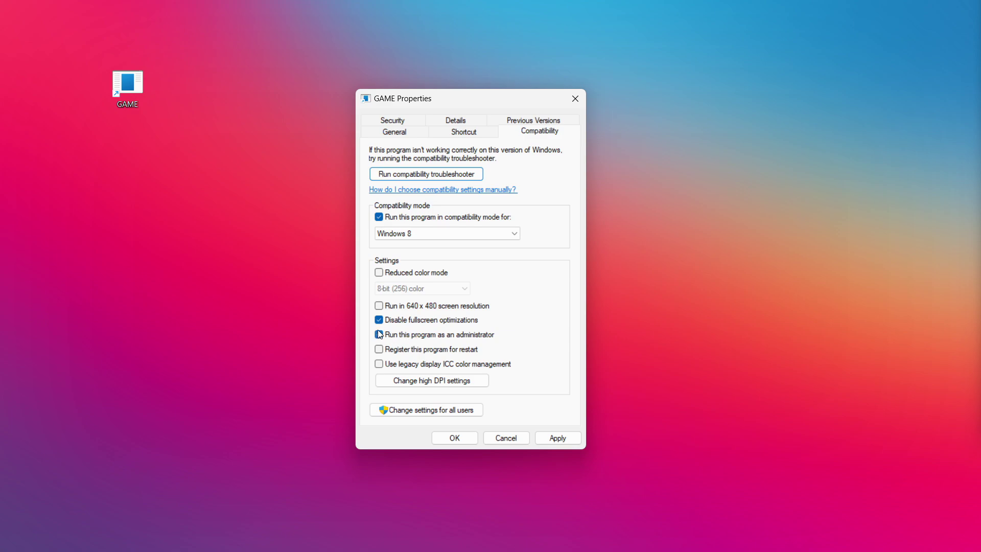
{"action": "left_click", "coordinate": [557, 438]}
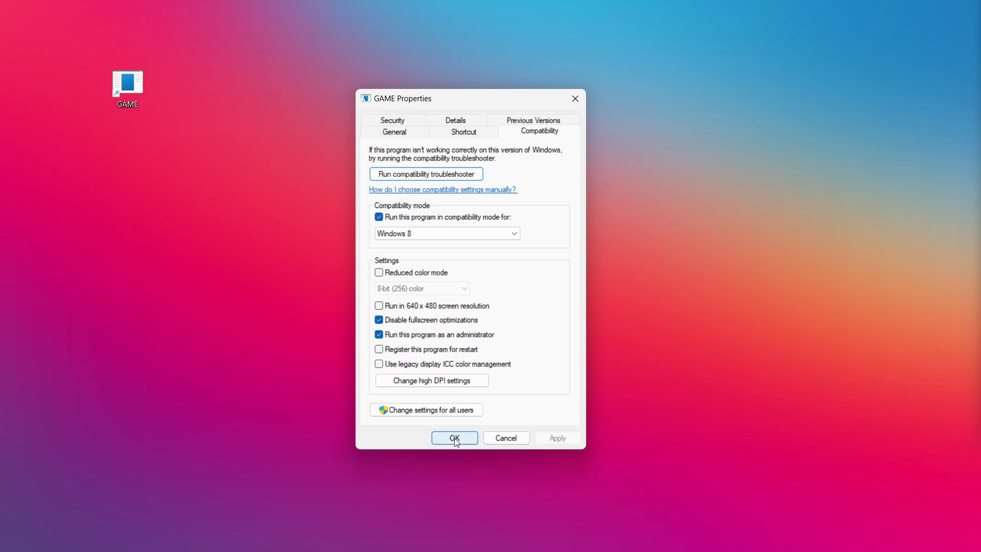
{"action": "left_click", "coordinate": [454, 439]}
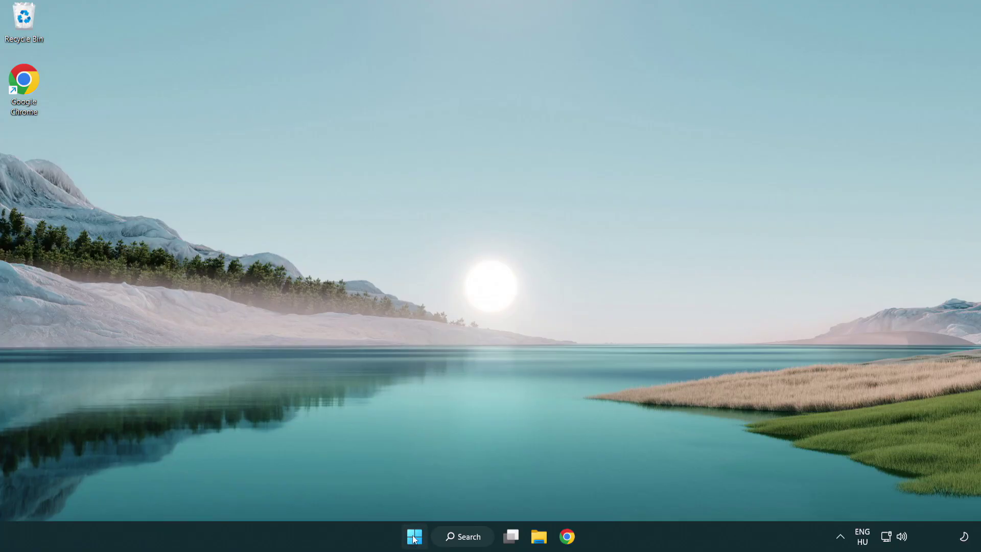
In Task Manager's startup apps, disable Terminal and Phone Link.
{"action": "right_click", "coordinate": [415, 541]}
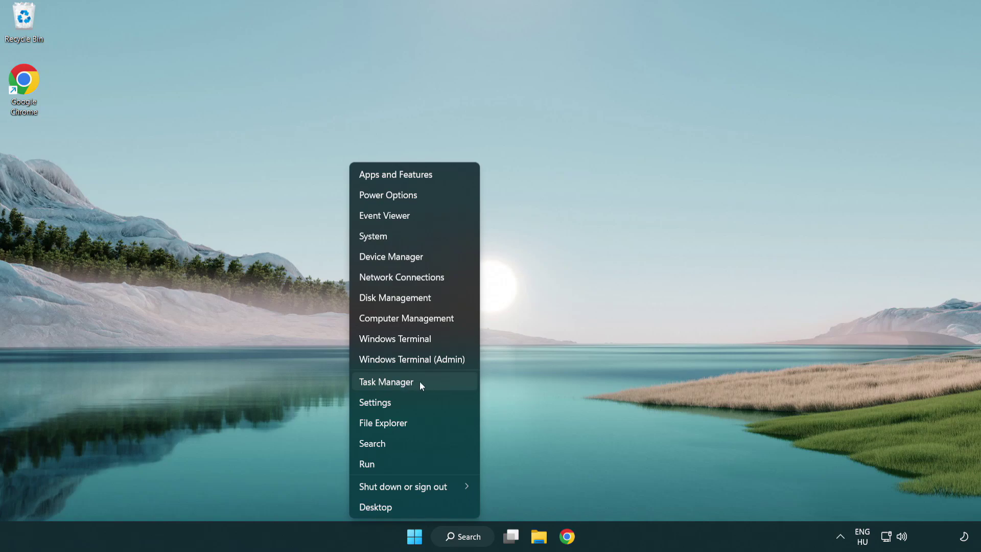
{"action": "left_click", "coordinate": [433, 383]}
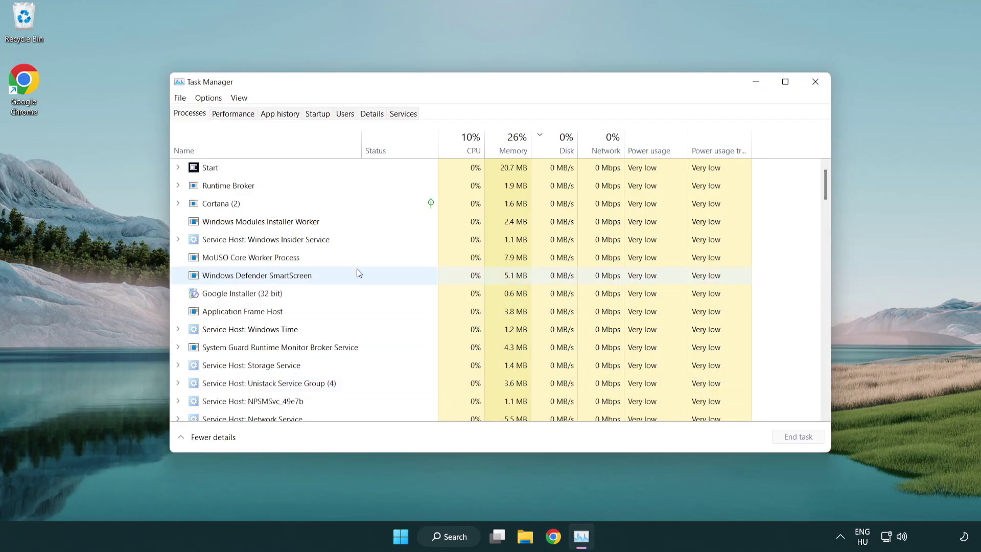
{"action": "left_click", "coordinate": [319, 115]}
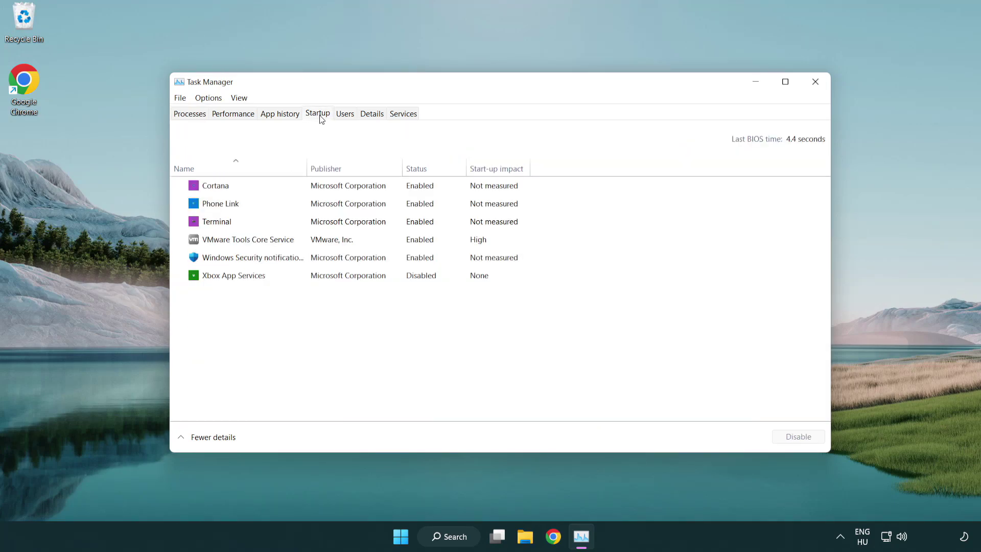
{"action": "left_click", "coordinate": [321, 222]}
{"action": "left_click", "coordinate": [797, 437]}
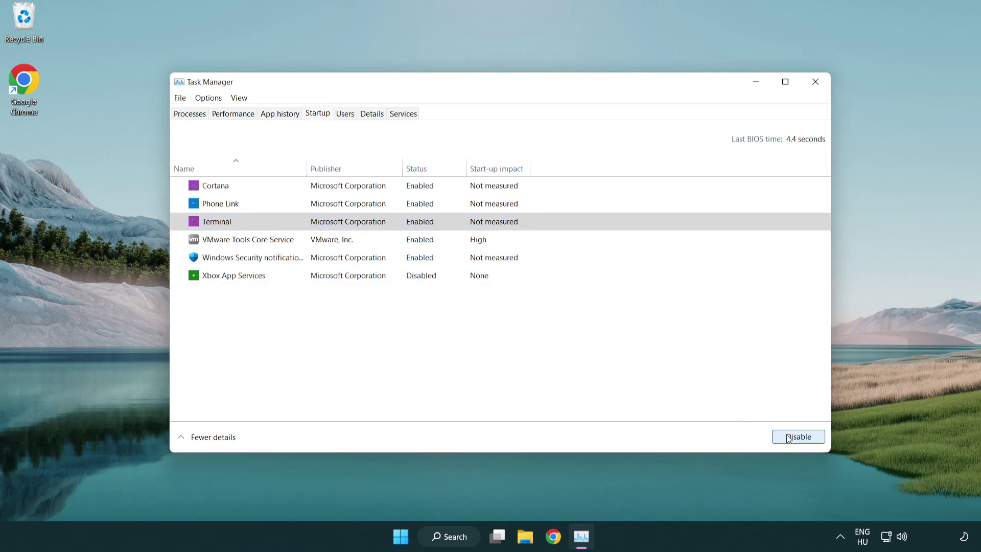
{"action": "left_click", "coordinate": [408, 204]}
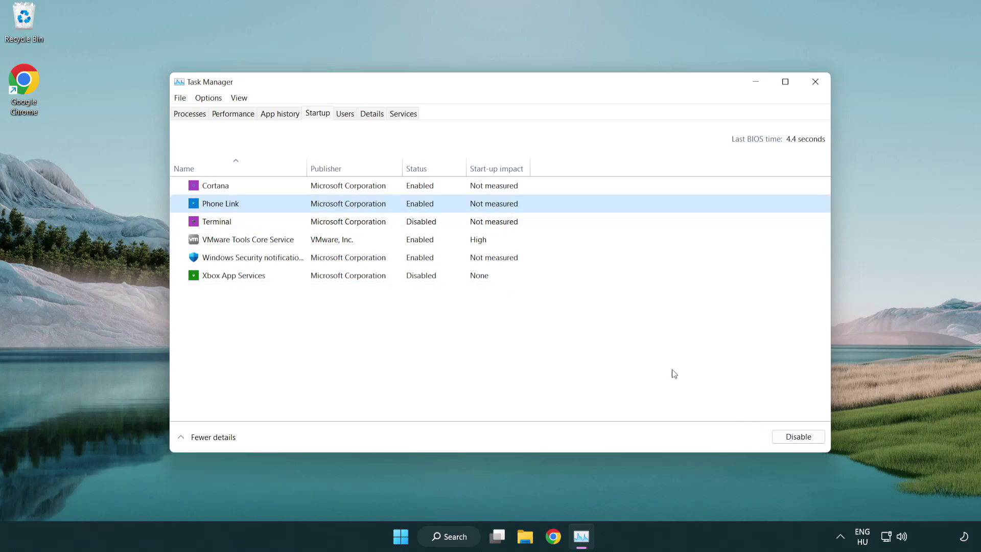
{"action": "left_click", "coordinate": [795, 438]}
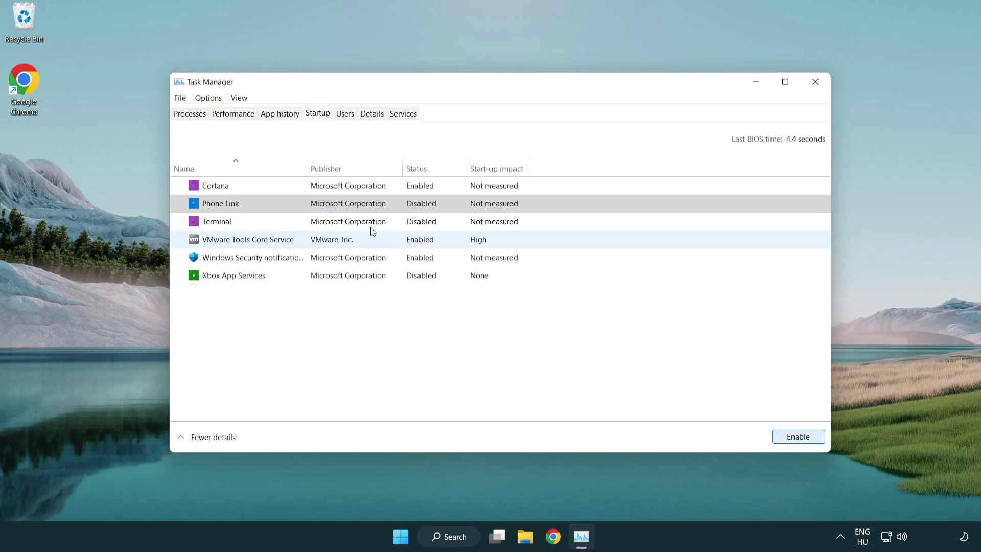
Disable Cortana and Windows Security notifications at startup, then close Task Manager.
{"action": "left_click", "coordinate": [351, 191]}
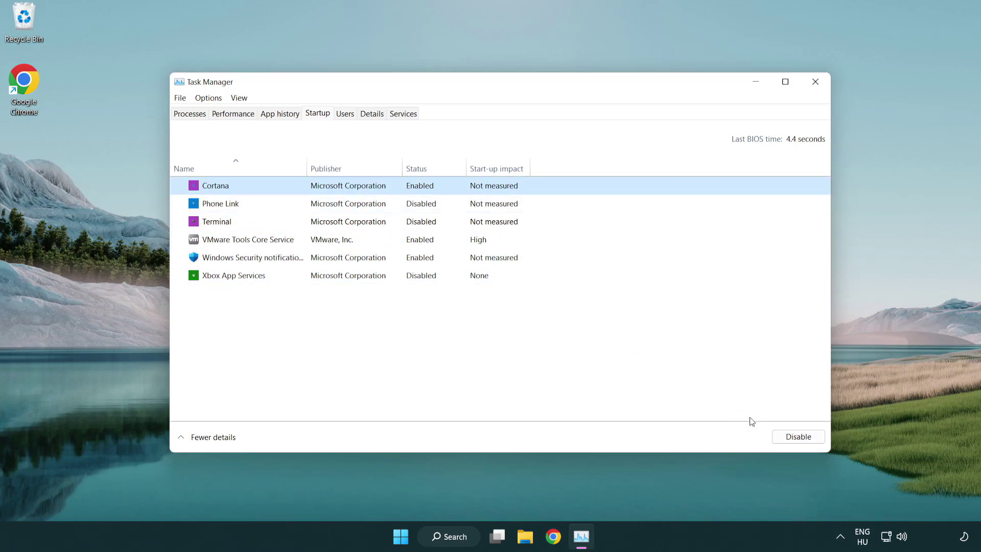
{"action": "left_click", "coordinate": [794, 436]}
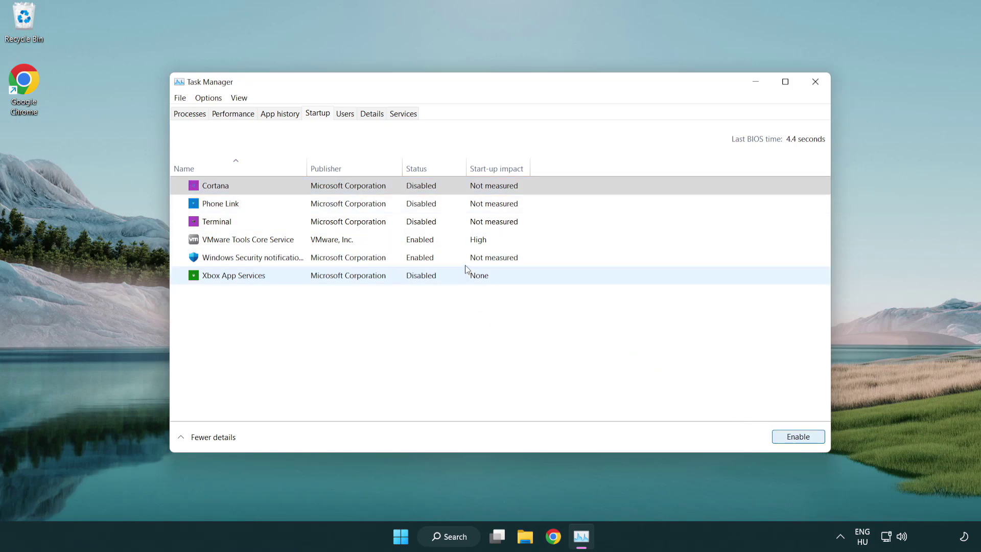
{"action": "left_click", "coordinate": [466, 262]}
{"action": "left_click", "coordinate": [794, 437]}
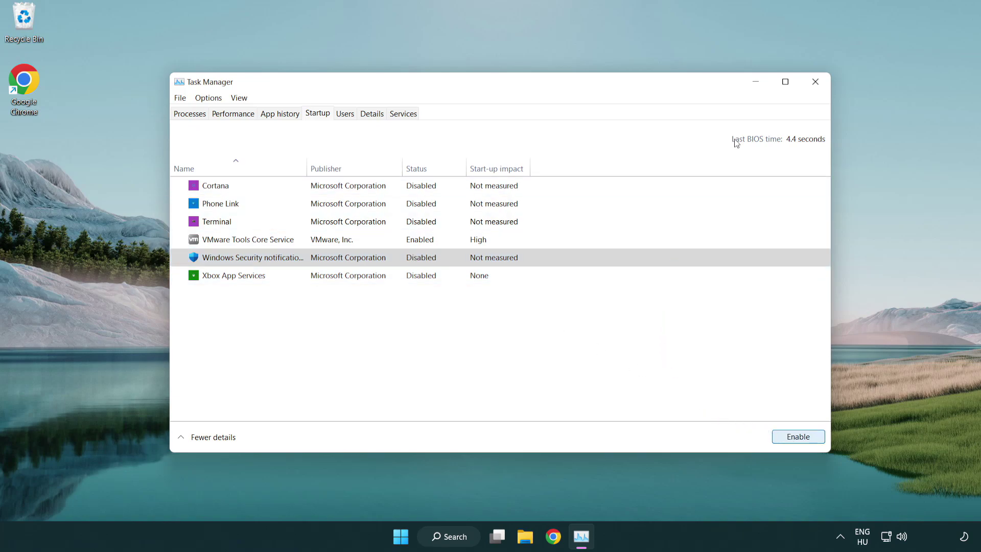
{"action": "left_click", "coordinate": [818, 88]}
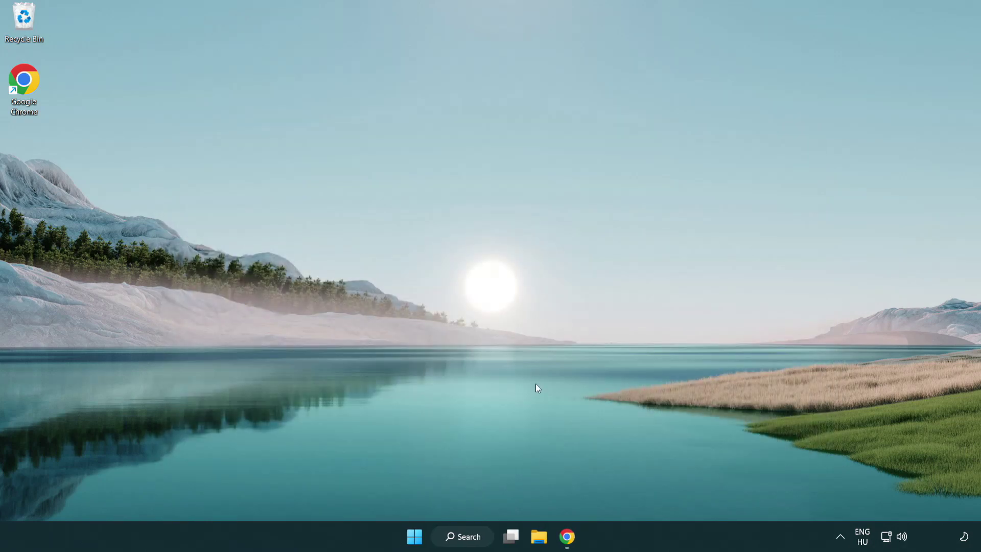
Download the DirectX End-User Runtime Web Installer in Chrome and launch dxwebsetup.exe.
{"action": "left_click", "coordinate": [568, 537]}
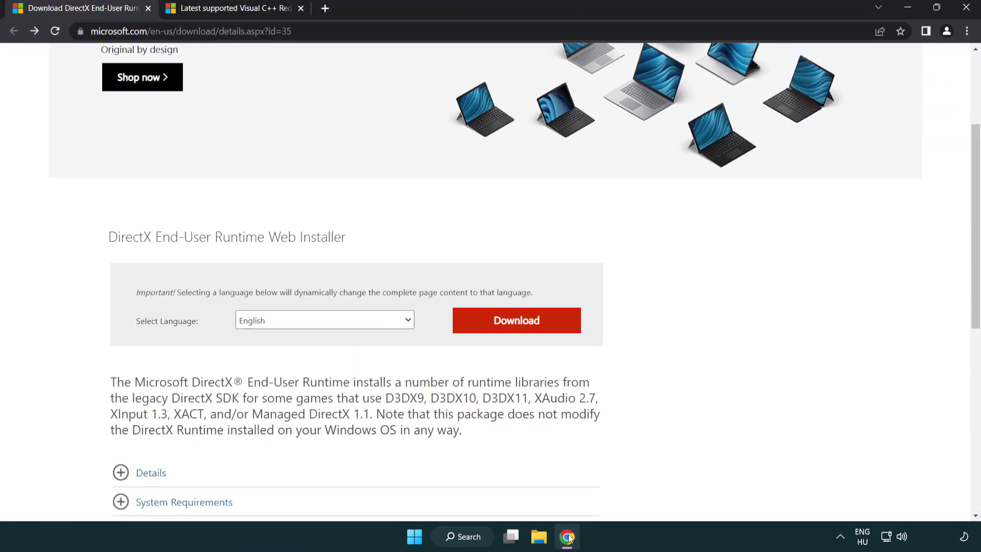
{"action": "scroll", "coordinate": [408, 442], "scroll_direction": "up", "scroll_amount": 1}
{"action": "scroll", "coordinate": [409, 442], "scroll_direction": "up", "scroll_amount": 3}
{"action": "left_click", "coordinate": [376, 34]}
{"action": "left_click", "coordinate": [377, 34]}
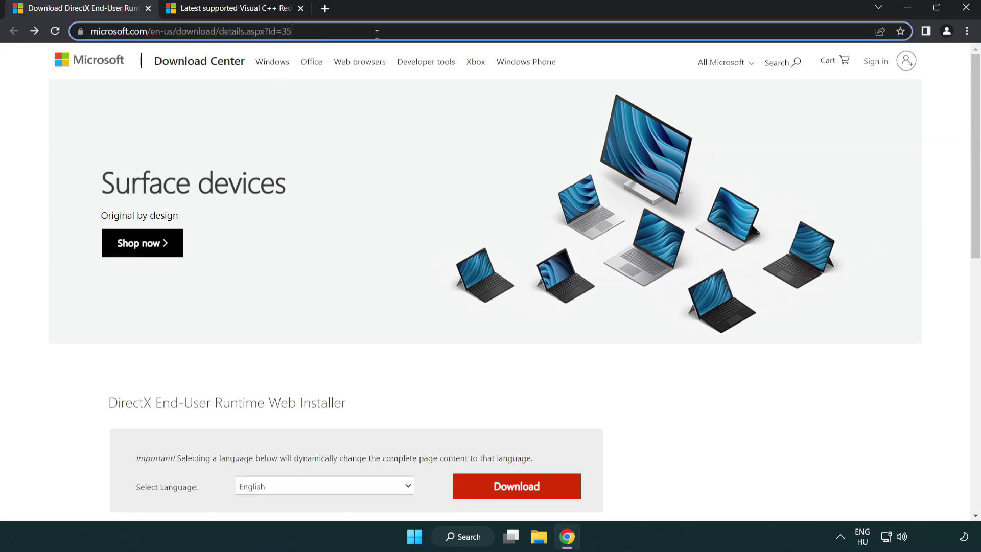
{"action": "left_click", "coordinate": [940, 223]}
{"action": "left_click_drag", "start_coordinate": [974, 222], "coordinate": [972, 284]}
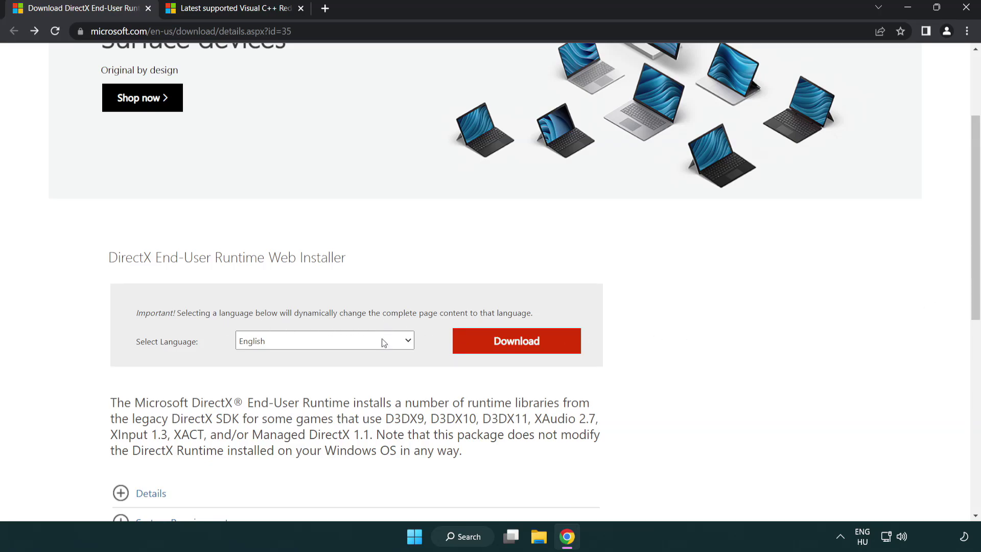
{"action": "left_click", "coordinate": [520, 351]}
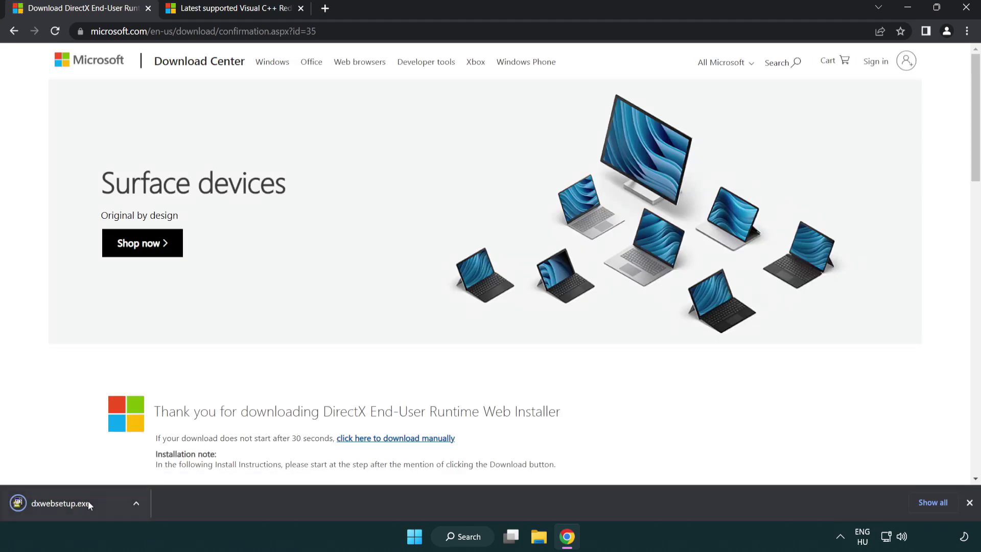
{"action": "left_click", "coordinate": [64, 504]}
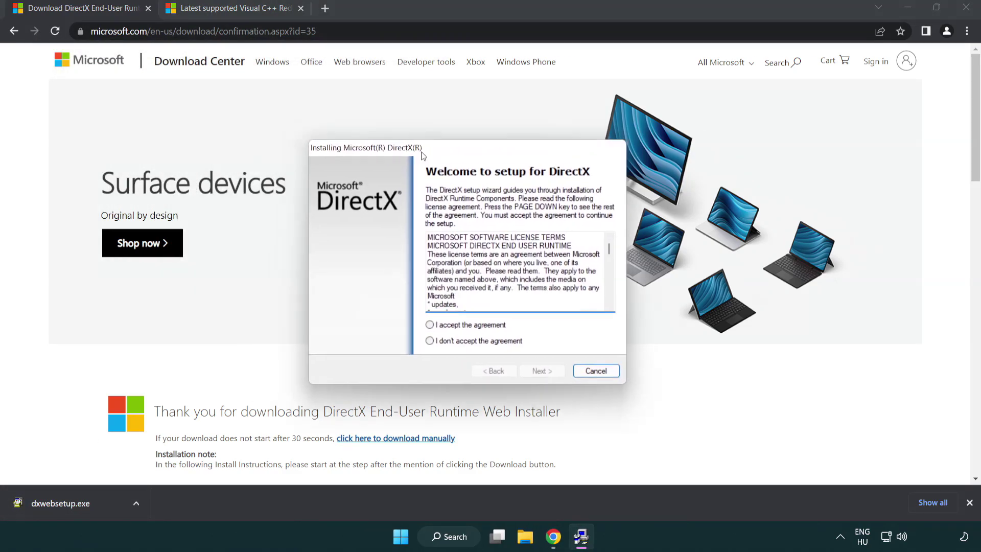
Accept the DirectX license, decline the Bing Bar, and finish setup reporting DirectX already current.
{"action": "left_click_drag", "start_coordinate": [619, 254], "coordinate": [618, 295]}
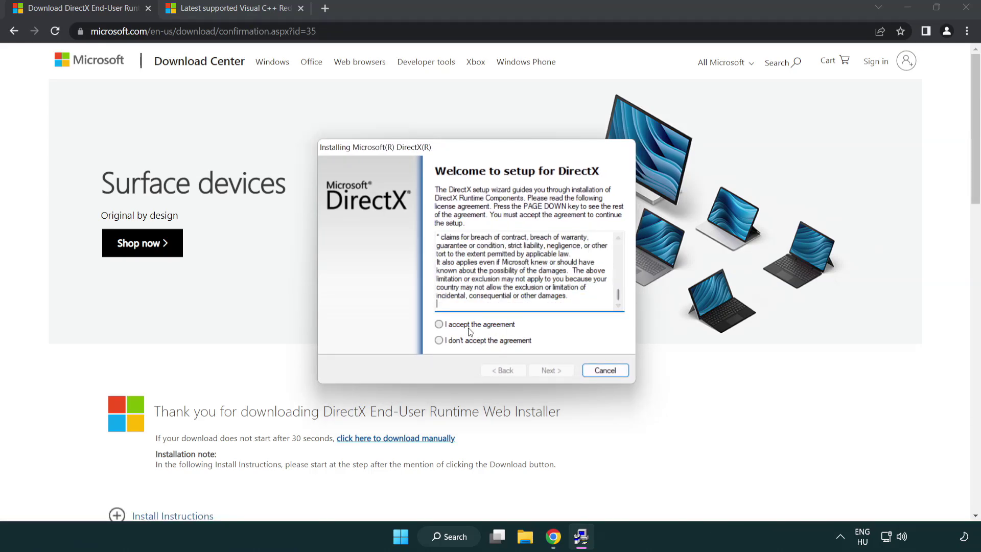
{"action": "left_click", "coordinate": [439, 324]}
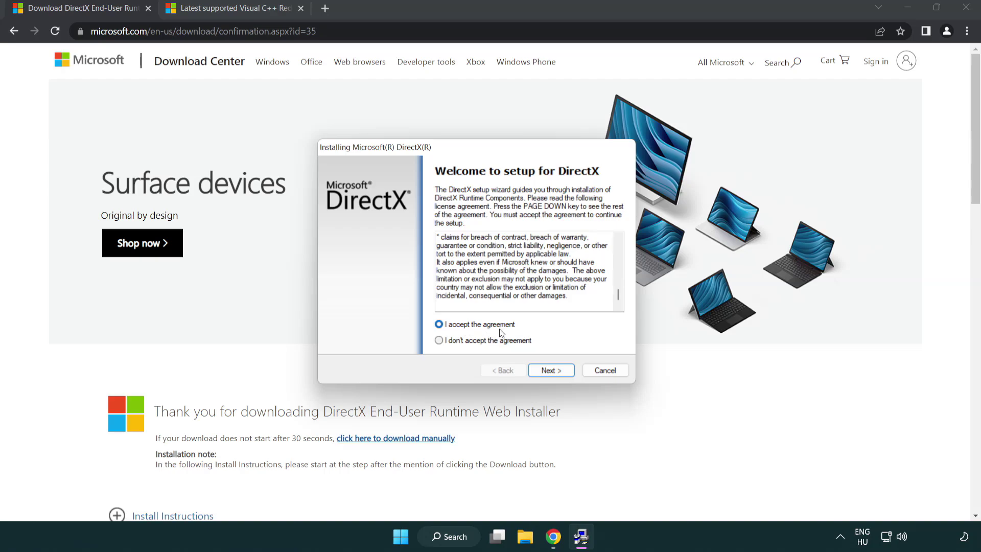
{"action": "left_click", "coordinate": [551, 370]}
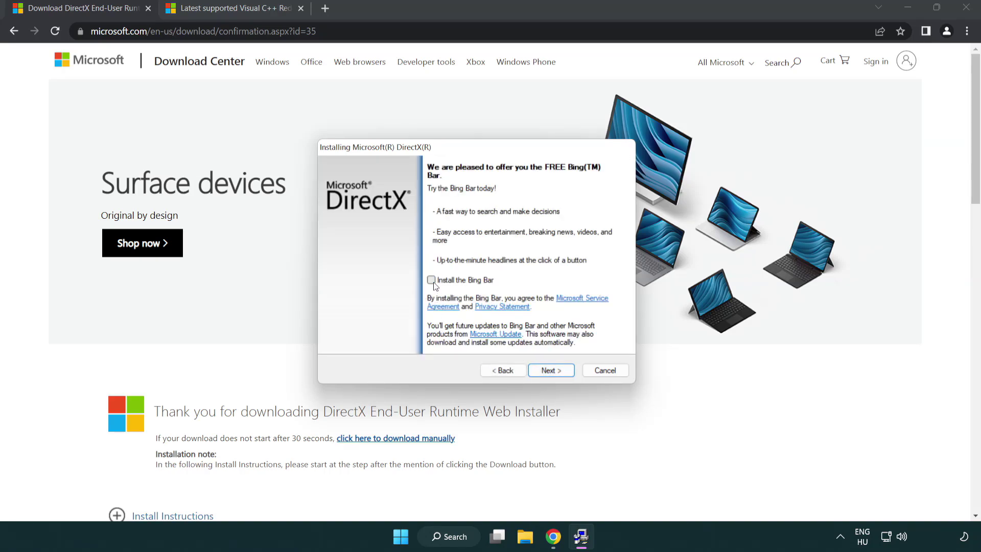
{"action": "left_click", "coordinate": [554, 371]}
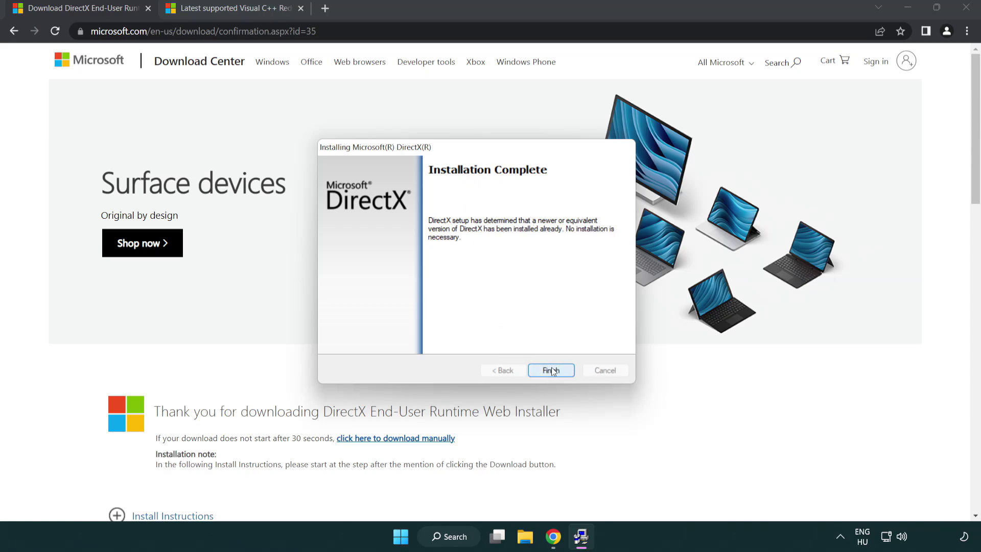
{"action": "left_click", "coordinate": [551, 369]}
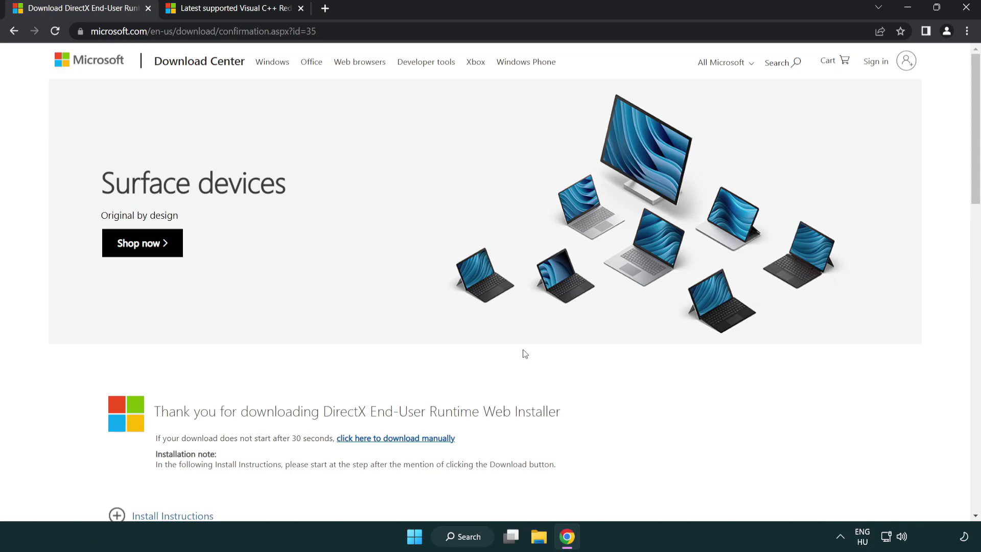
Download the ARM64, x86 and x64 Visual C++ 2015–2022 redistributables from Microsoft Learn.
{"action": "left_click", "coordinate": [149, 9]}
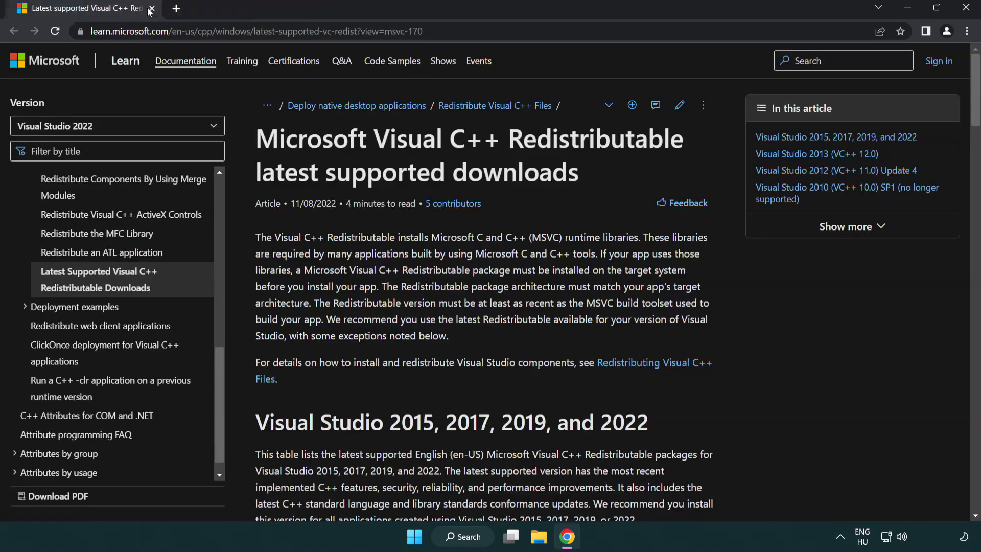
{"action": "left_click", "coordinate": [403, 31]}
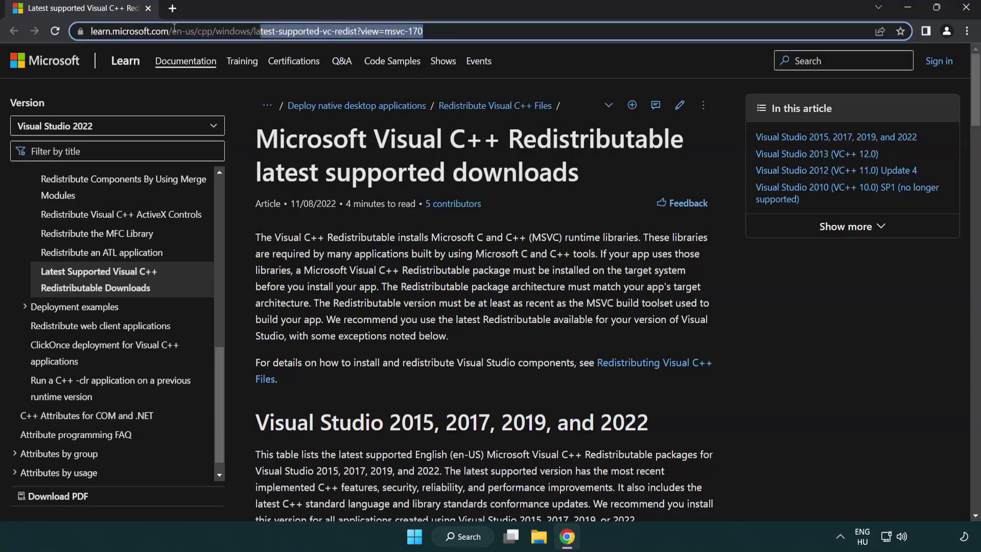
{"action": "left_click", "coordinate": [525, 33]}
{"action": "left_click", "coordinate": [505, 168]}
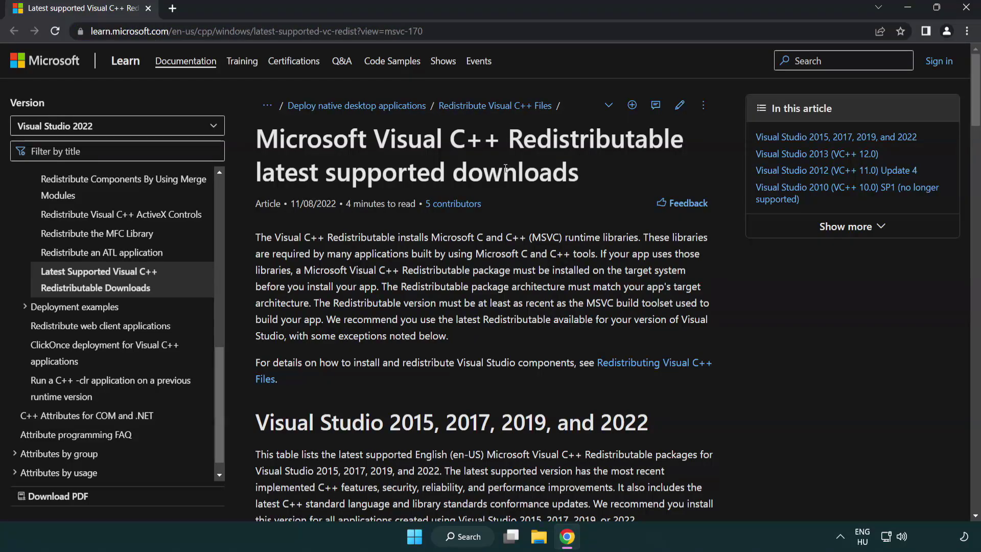
{"action": "scroll", "coordinate": [504, 168], "scroll_direction": "down", "scroll_amount": 6}
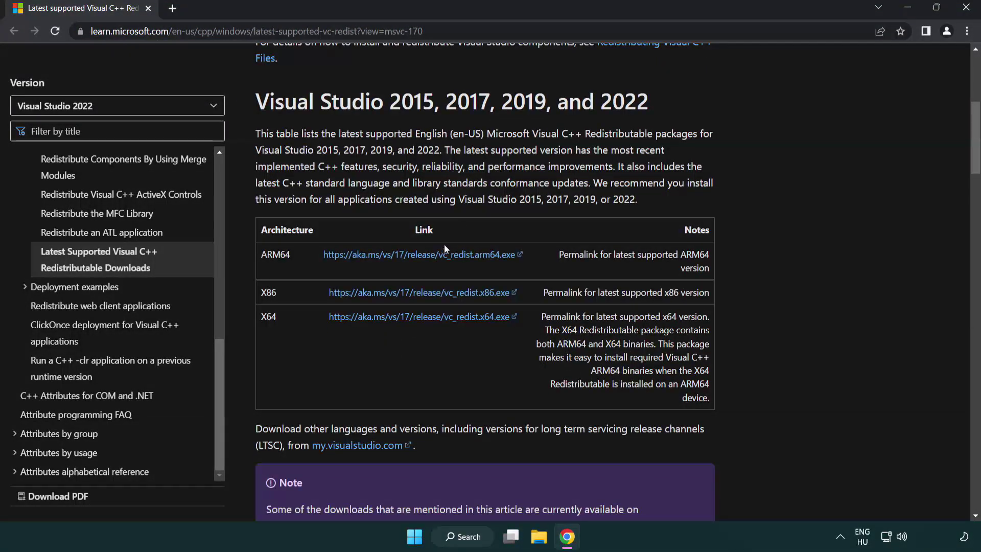
{"action": "left_click", "coordinate": [399, 255]}
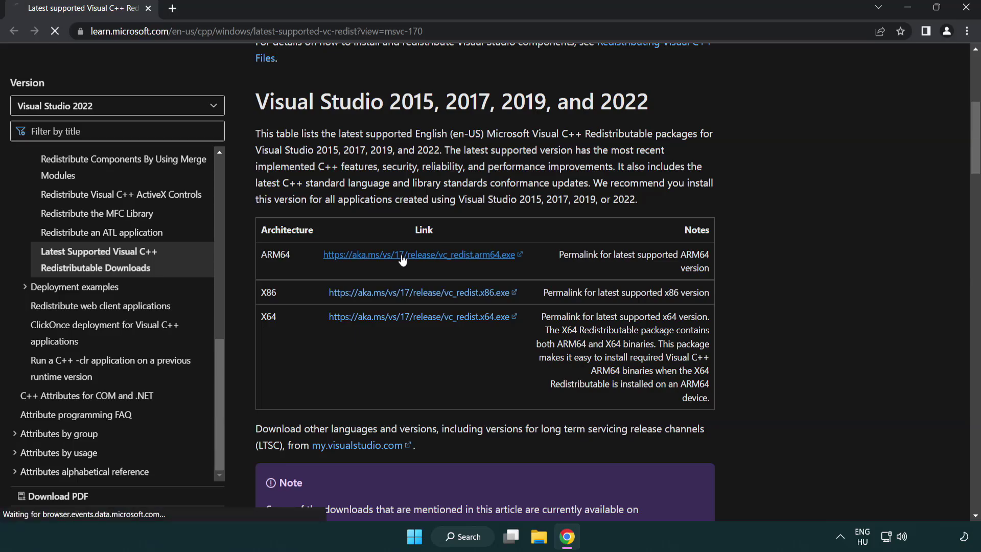
{"action": "left_click", "coordinate": [410, 292]}
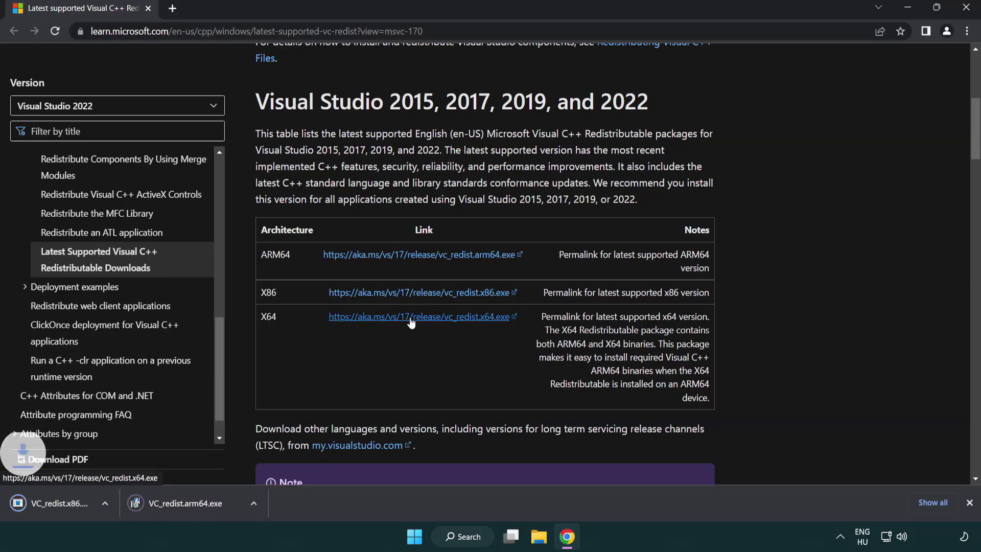
{"action": "left_click", "coordinate": [409, 316]}
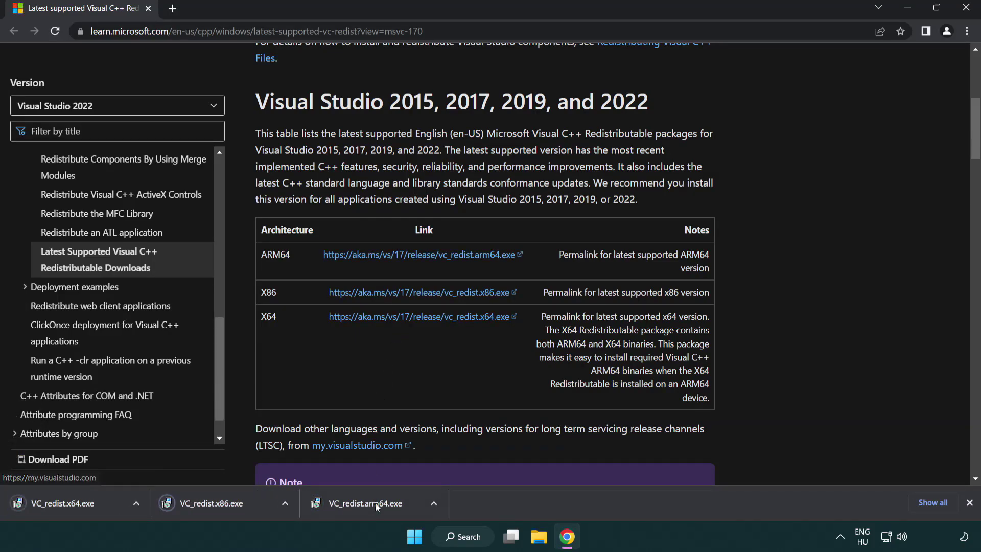
Run the ARM64 installer, accept the terms, and dismiss the 0x80070661 setup failure.
{"action": "left_click", "coordinate": [375, 510]}
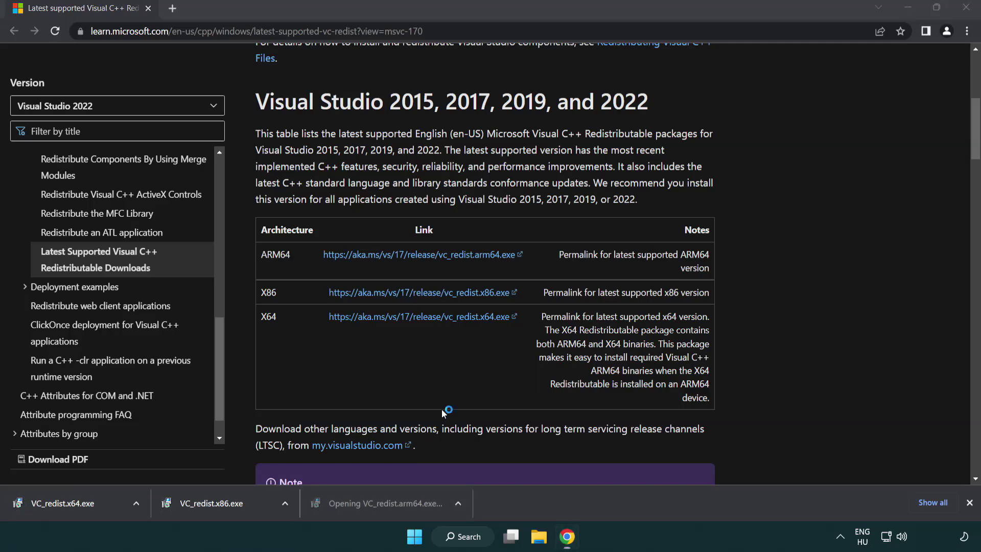
{"action": "left_click_drag", "start_coordinate": [629, 249], "coordinate": [628, 291]}
{"action": "left_click", "coordinate": [349, 318]}
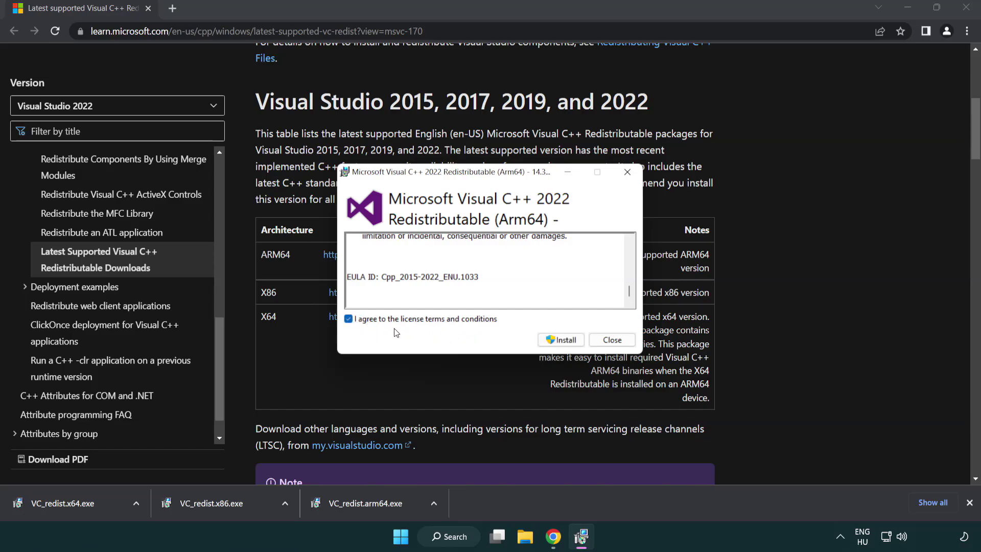
{"action": "left_click", "coordinate": [547, 339]}
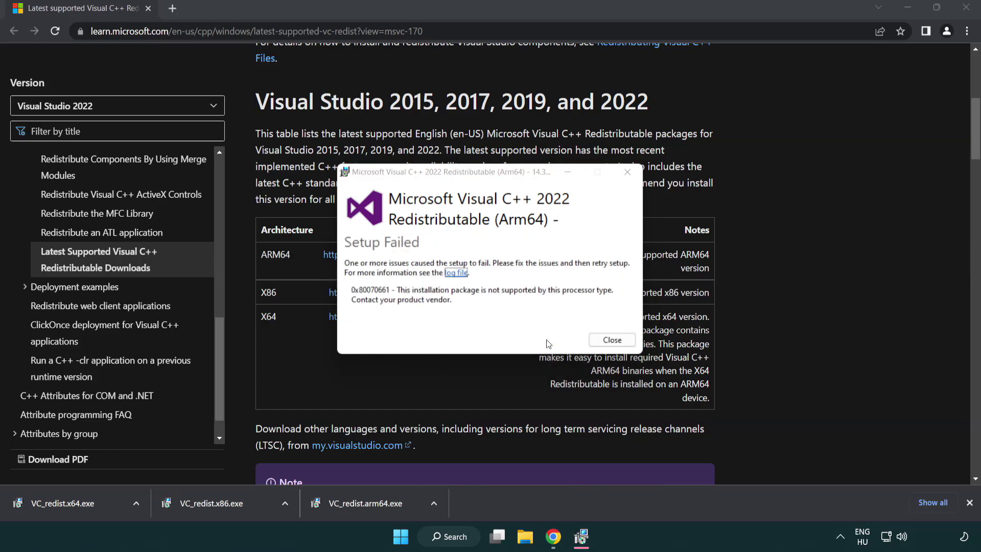
{"action": "left_click", "coordinate": [611, 340]}
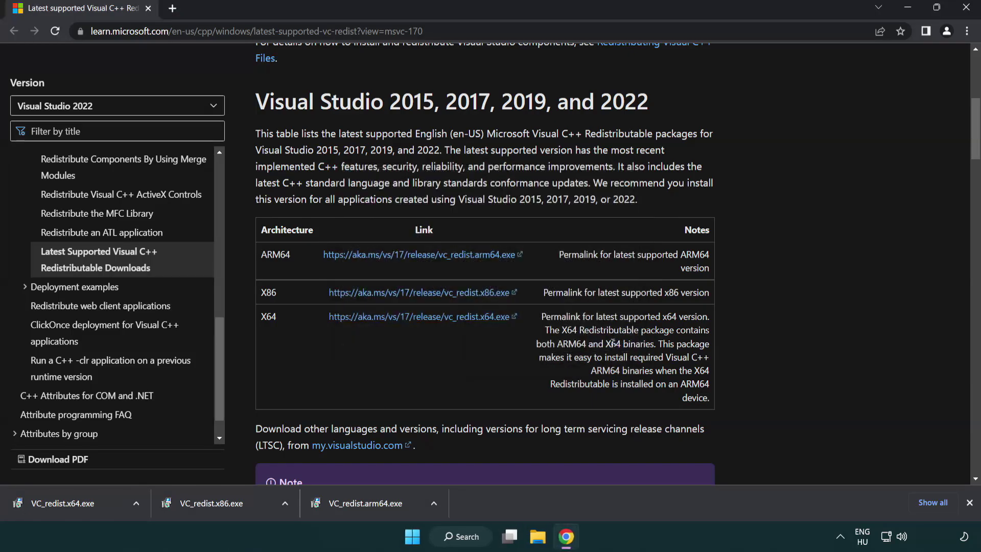
Install the x86 and x64 Visual C++ redistributables, closing both setups without restarting, then close Chrome.
{"action": "left_click", "coordinate": [219, 509]}
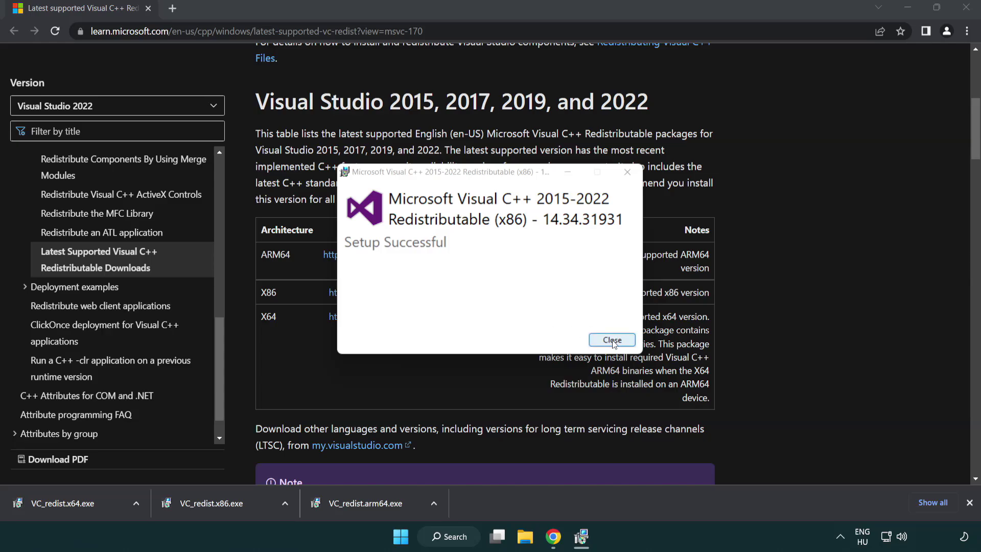
{"action": "left_click", "coordinate": [612, 340]}
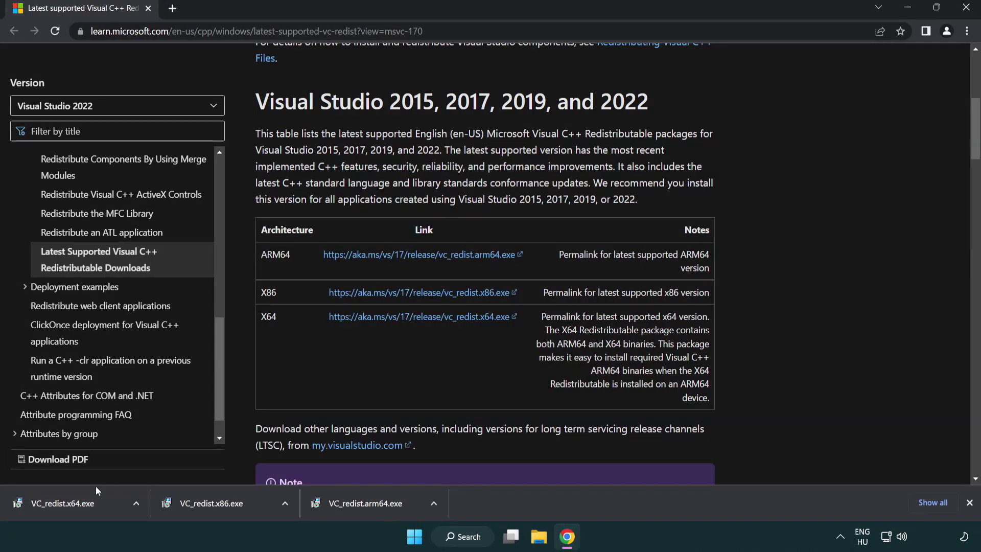
{"action": "left_click", "coordinate": [74, 503]}
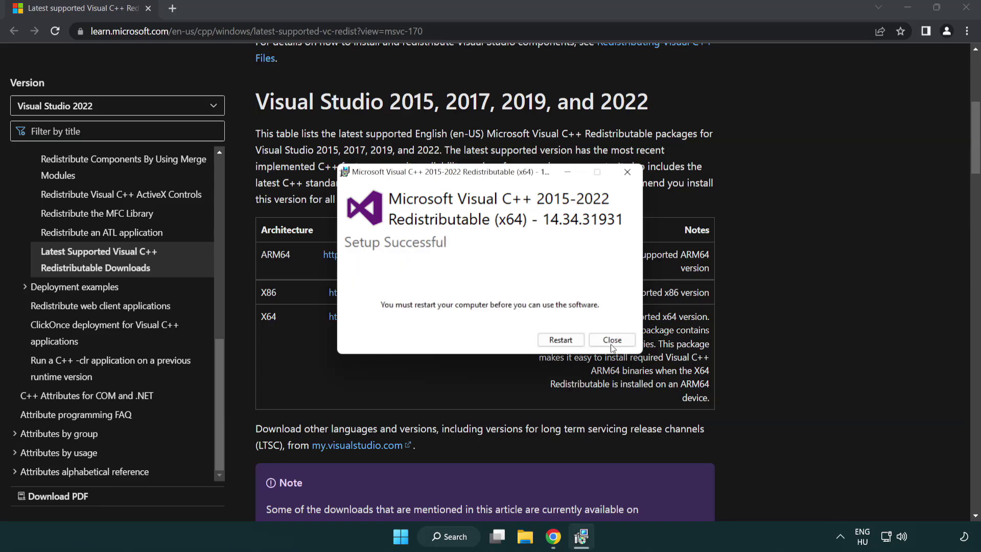
{"action": "left_click", "coordinate": [621, 343]}
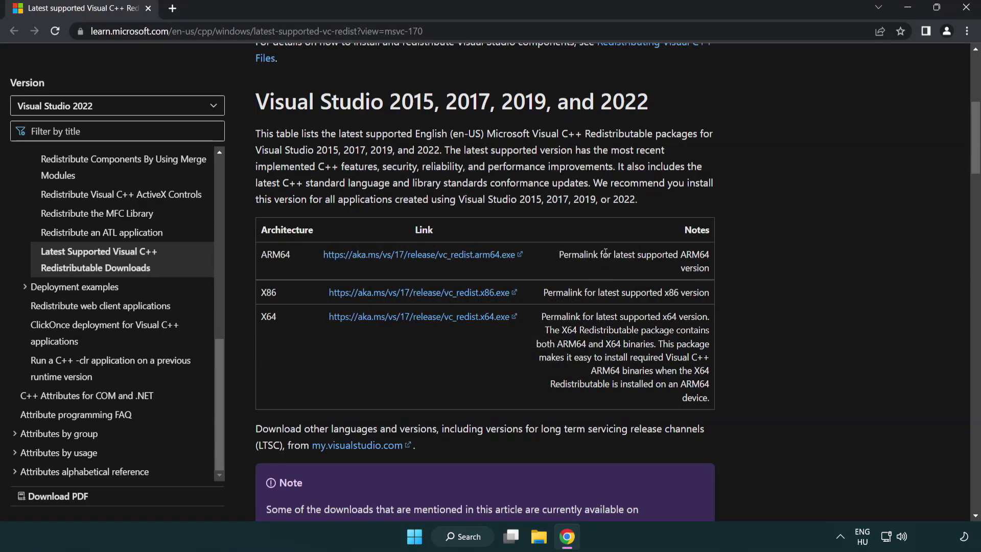
{"action": "left_click", "coordinate": [966, 9]}
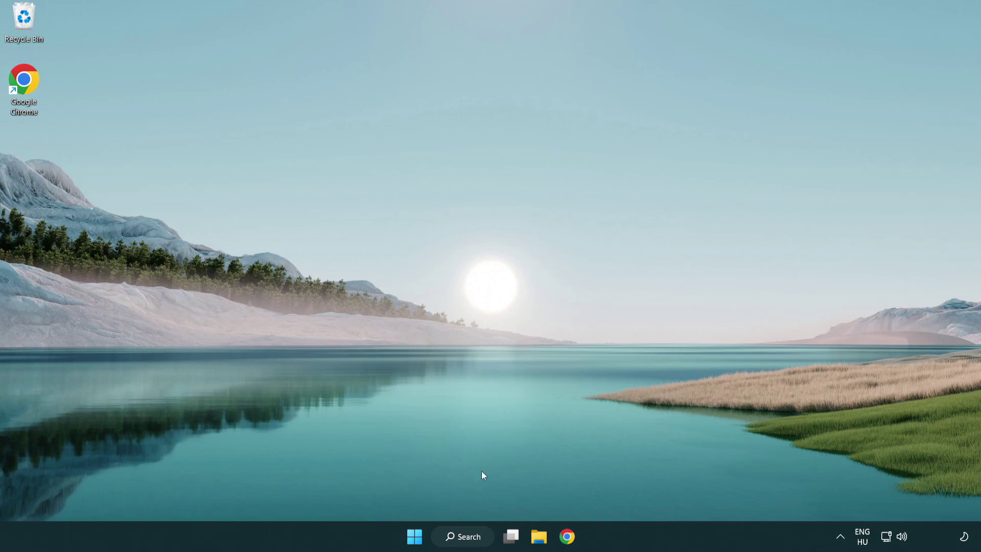
Search 'cmd' and launch Command Prompt as administrator, moving its window into view.
{"action": "left_click", "coordinate": [459, 540]}
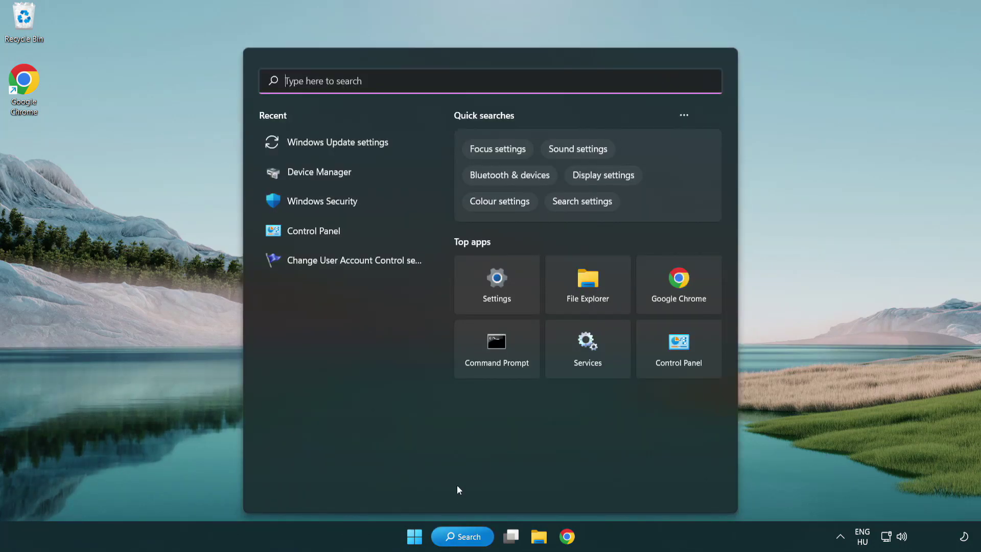
{"action": "type", "text": "cmd"}
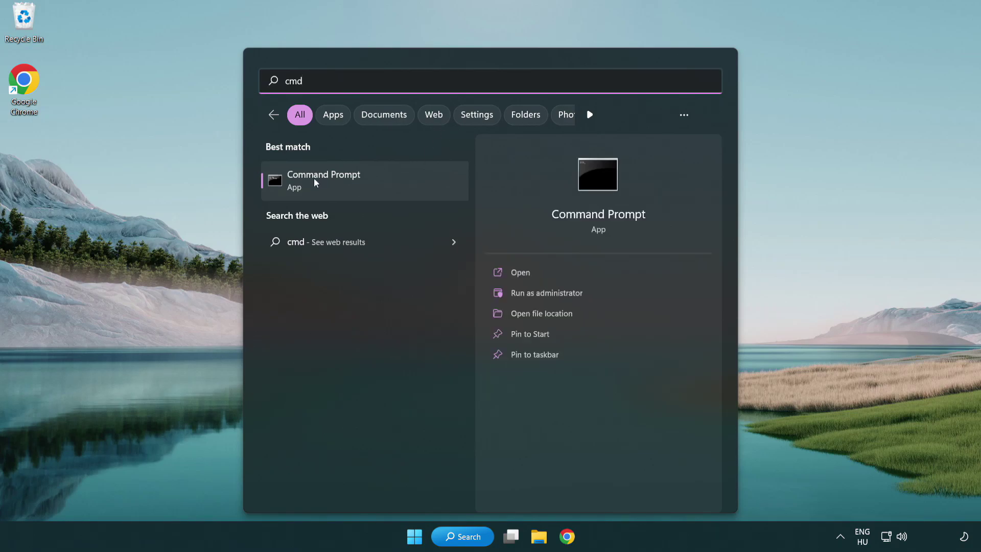
{"action": "right_click", "coordinate": [376, 188]}
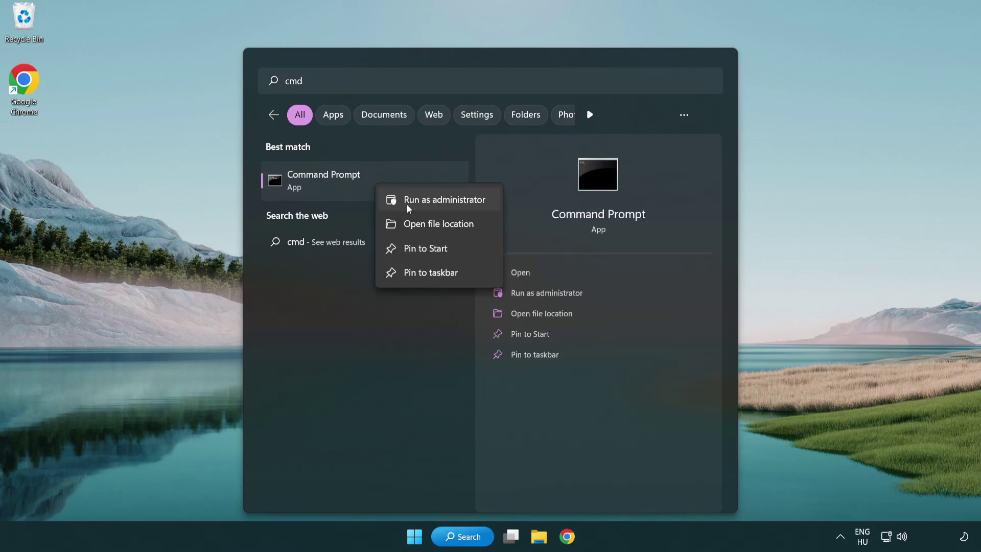
{"action": "left_click", "coordinate": [443, 204]}
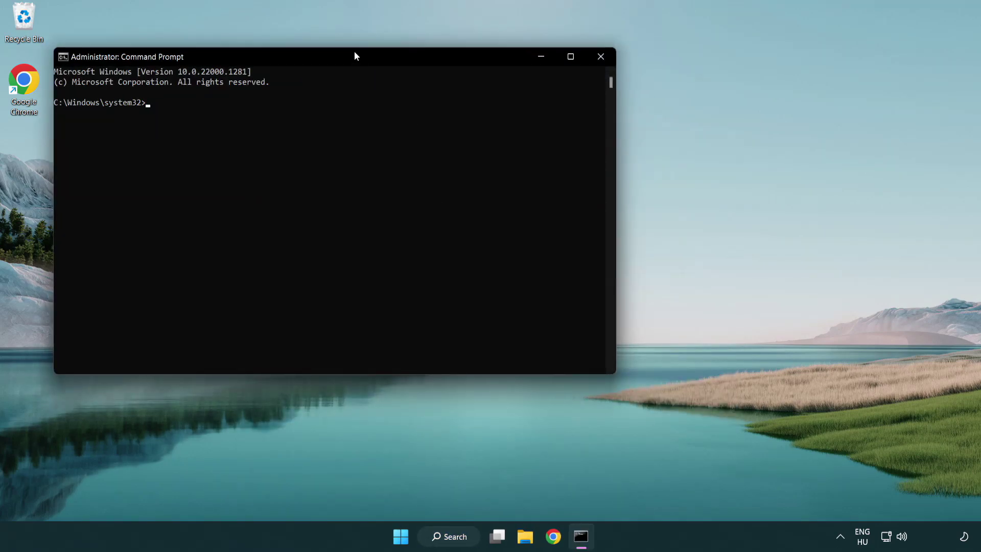
{"action": "left_click_drag", "start_coordinate": [356, 55], "coordinate": [493, 99]}
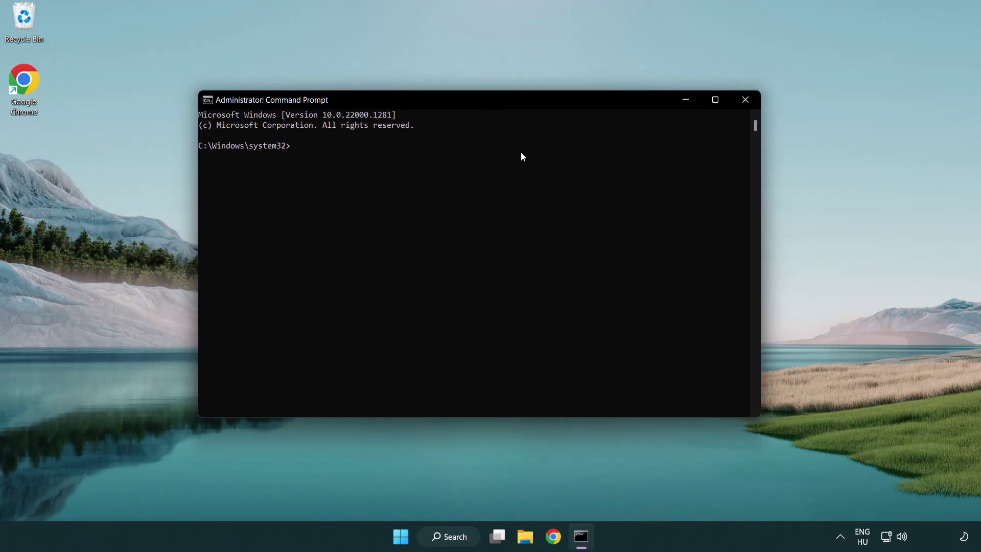
Run sfc /scannow with no integrity violations found, close Command Prompt, and show Start's power options.
{"action": "type", "text": "sfc /scannow"}
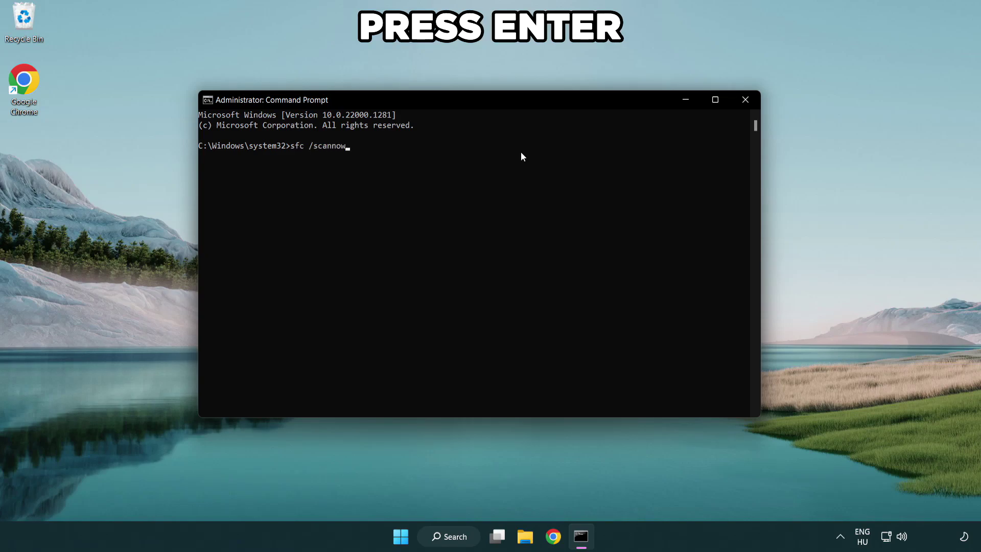
{"action": "key", "text": "Return"}
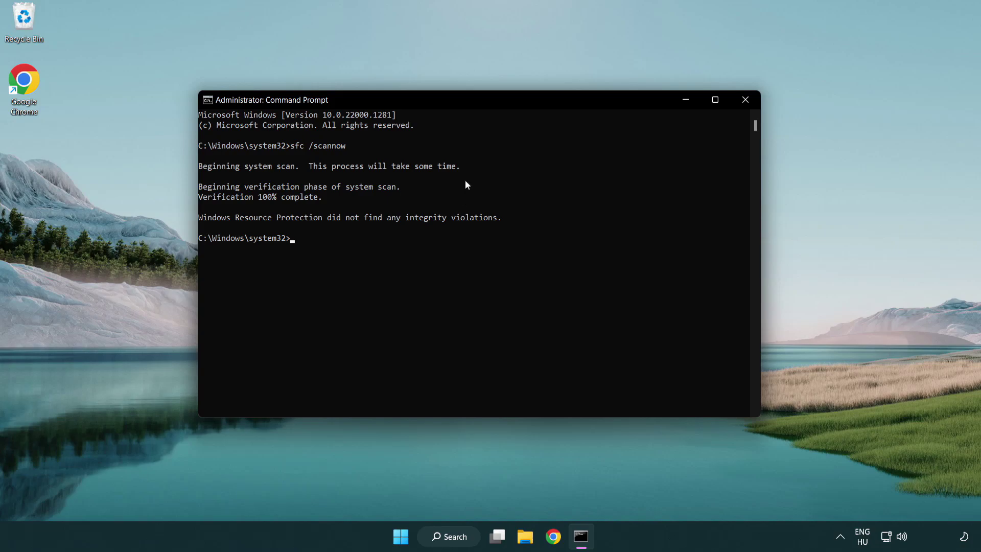
{"action": "left_click", "coordinate": [746, 101]}
{"action": "key", "text": "super"}
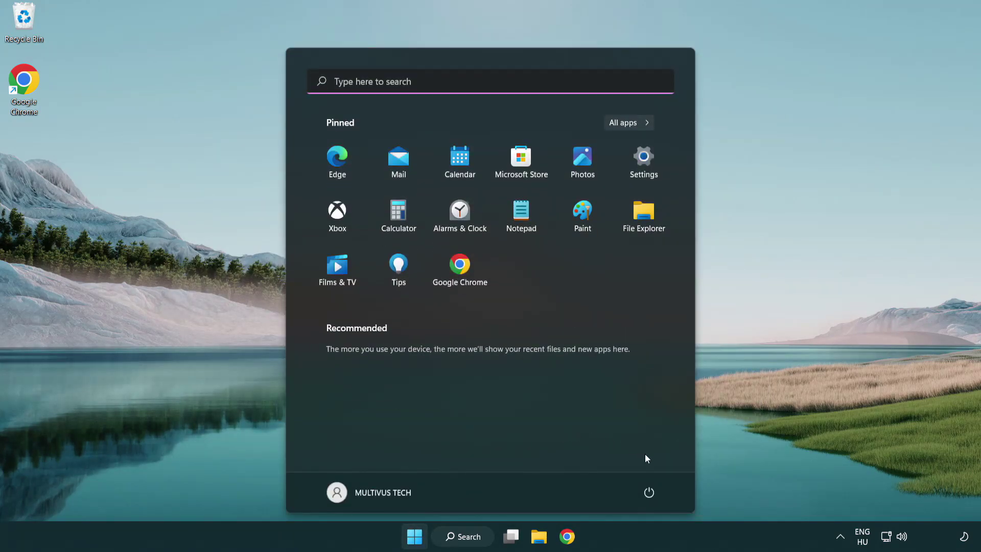
{"action": "left_click", "coordinate": [648, 491]}
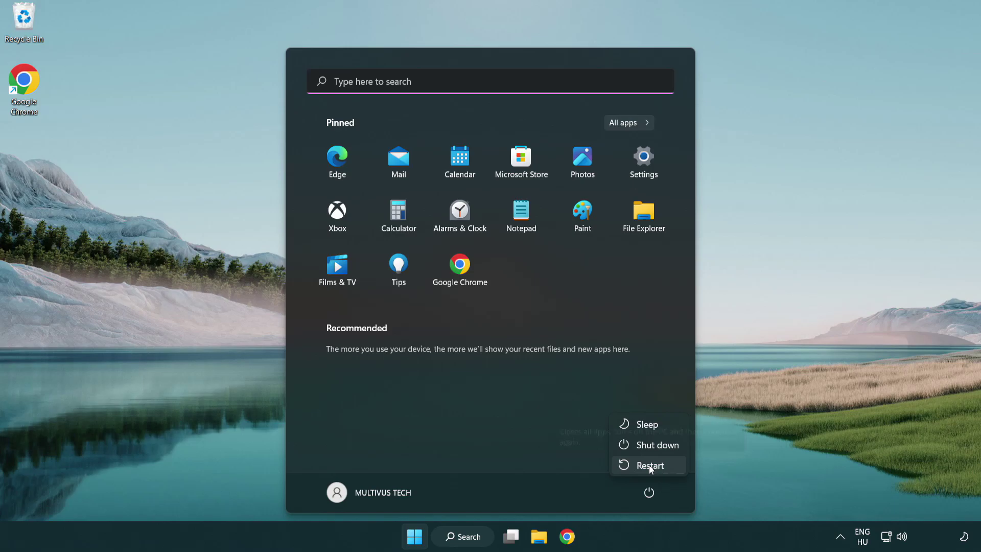